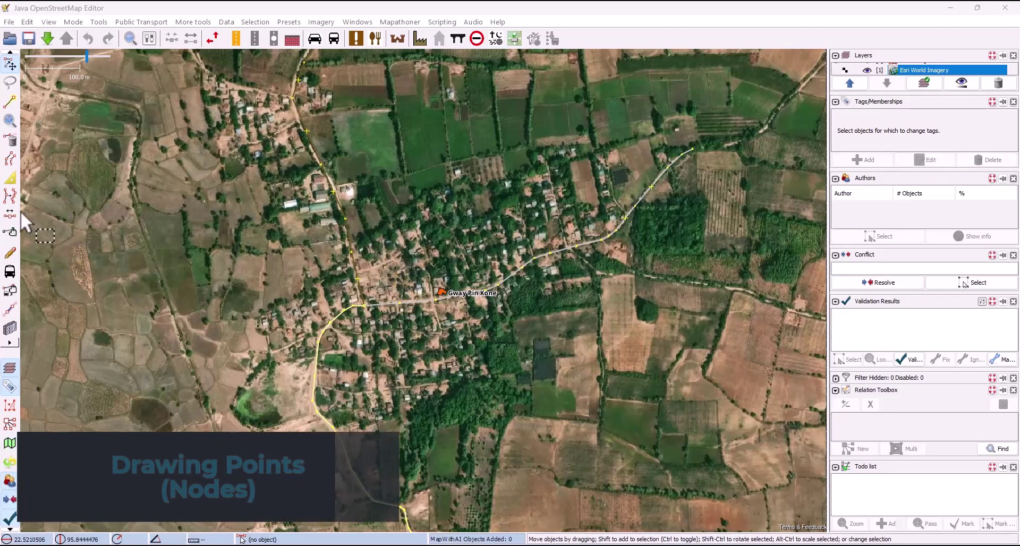
# Step: Draw a node on the white round stupa east of the village track and tag it man_made=stupa
pyautogui.click(10, 101)
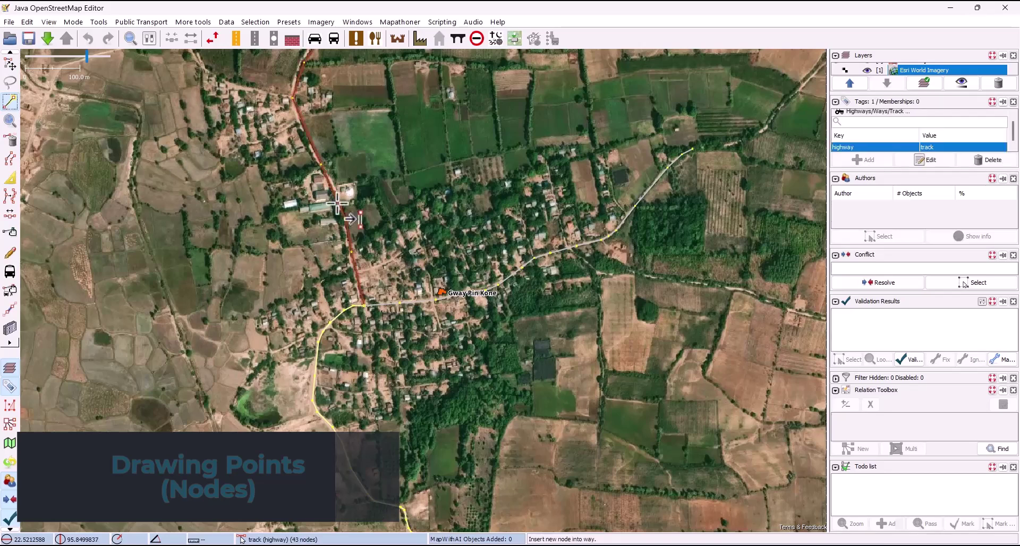
pyautogui.scroll(6, 344, 187)
pyautogui.click(391, 220)
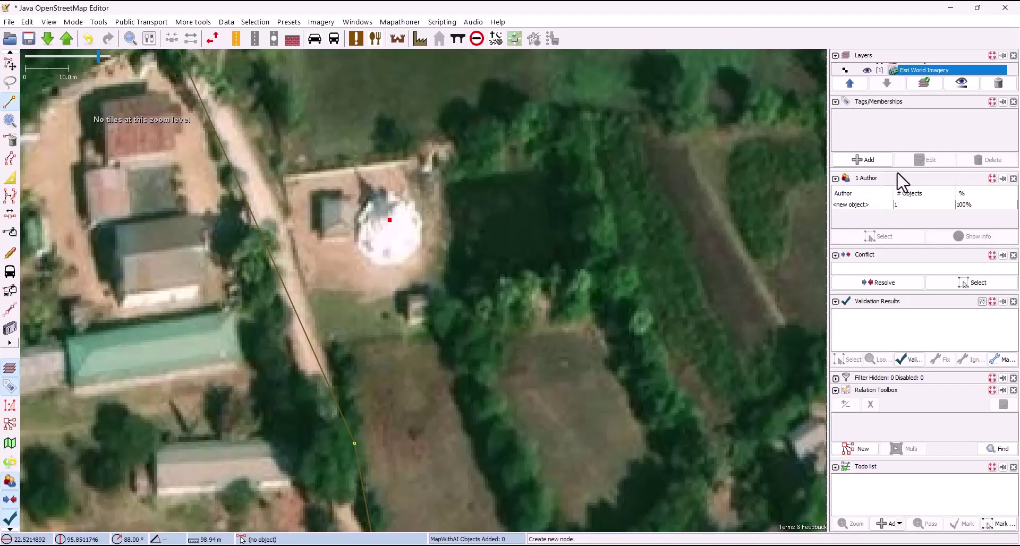
pyautogui.click(867, 160)
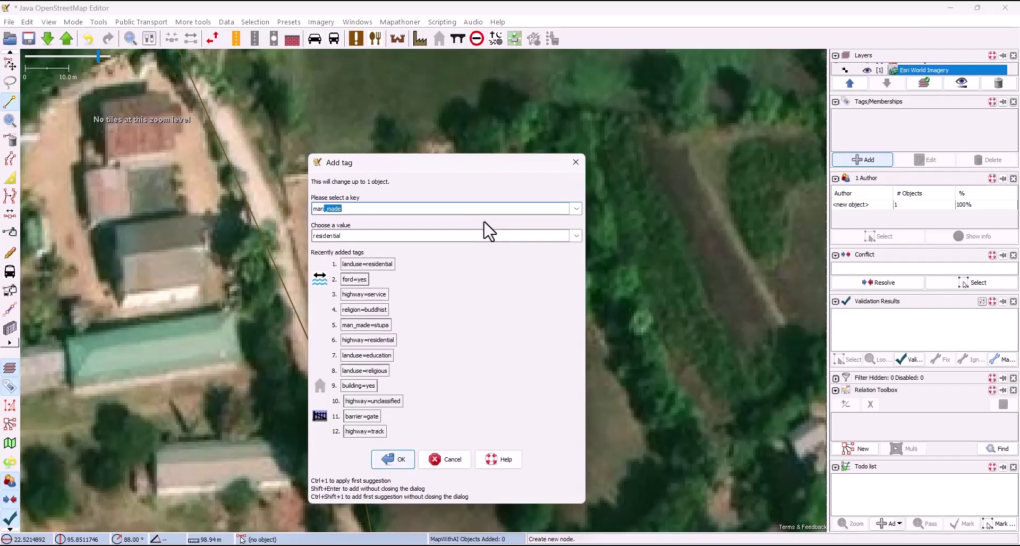
pyautogui.click(456, 238)
pyautogui.write('stupa')
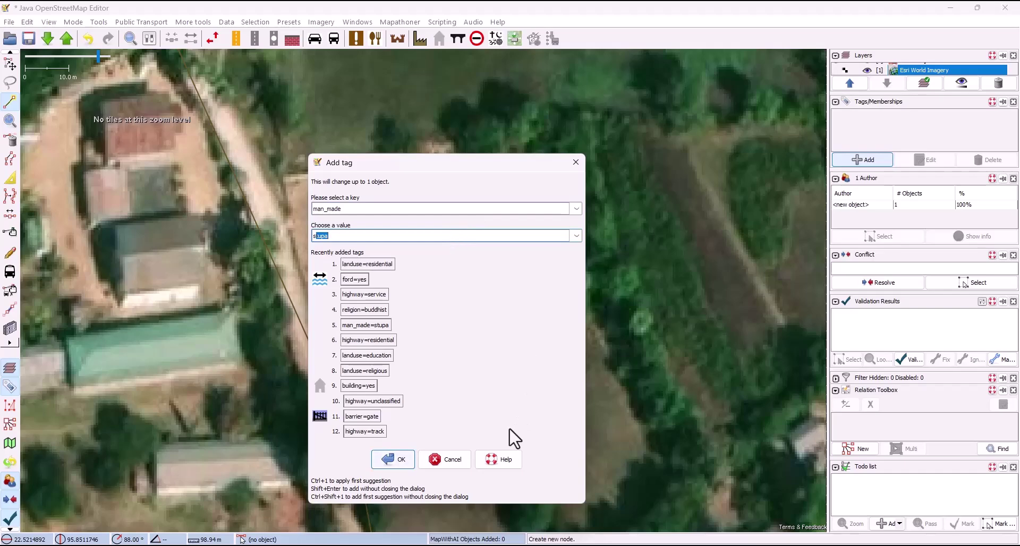
pyautogui.click(403, 463)
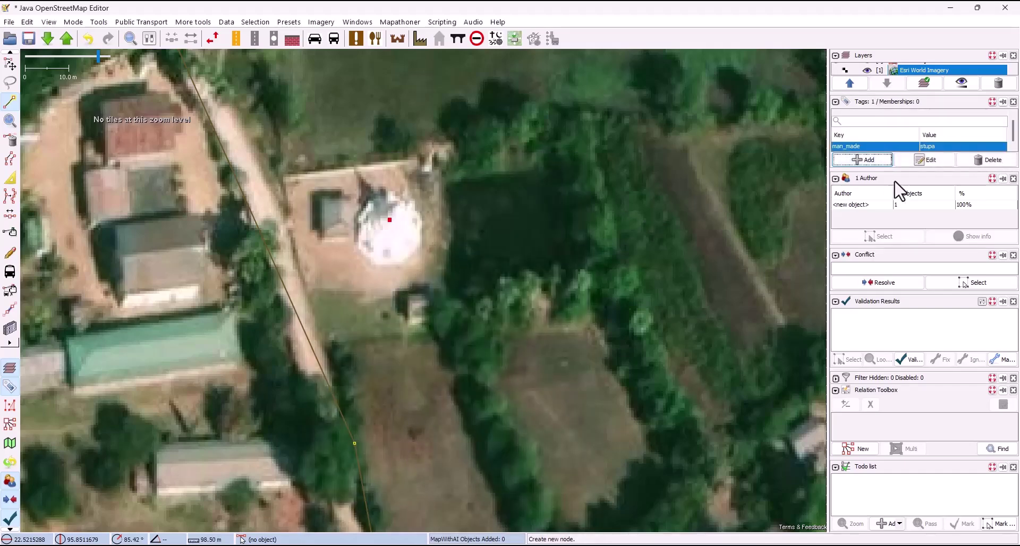
# Step: Enlarge the tag list and add the tag religion=buddhist to the stupa node
pyautogui.moveTo(939, 171); pyautogui.dragTo(939, 225)
pyautogui.click(864, 214)
pyautogui.write('religion')
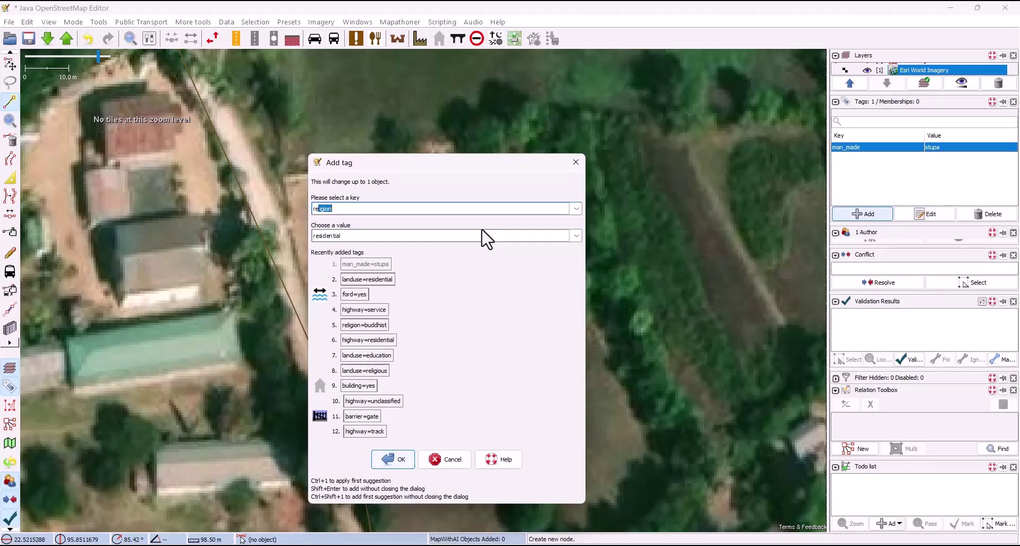
pyautogui.click(477, 234)
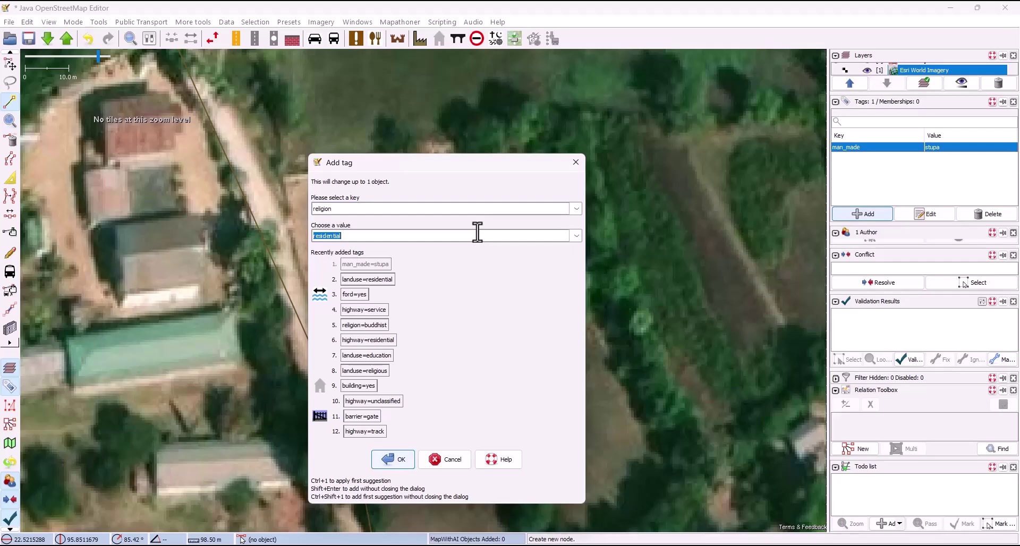
pyautogui.write('buddhist')
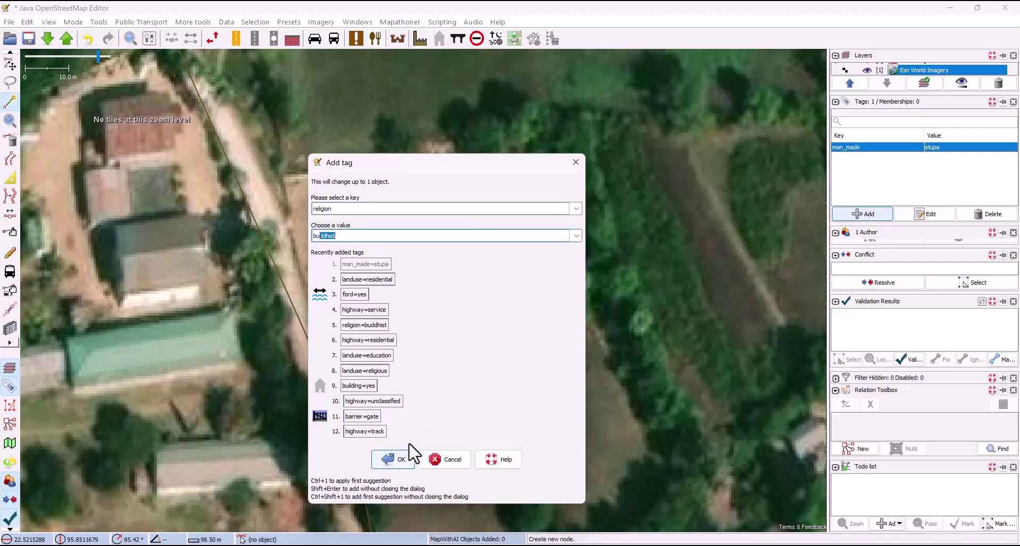
pyautogui.click(409, 458)
# Step: Add the tag amenity=place_of_worship to the stupa node
pyautogui.click(873, 215)
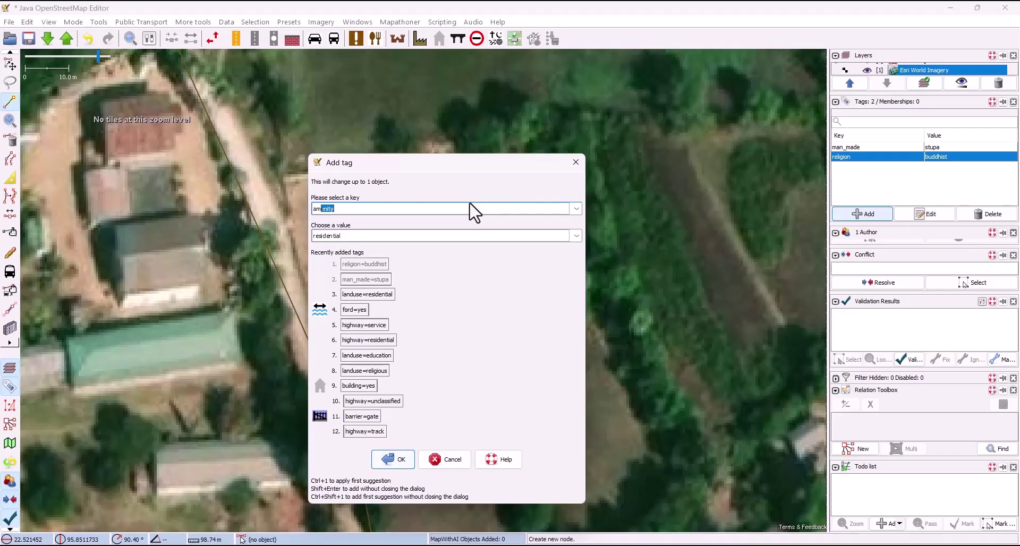
pyautogui.write('am')
pyautogui.click(511, 239)
pyautogui.write('place_of_worship')
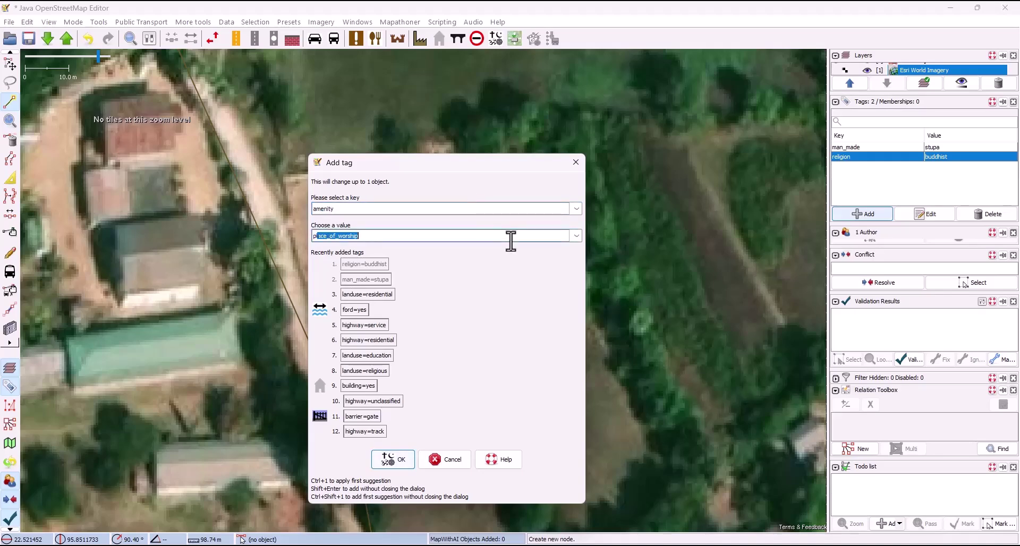
pyautogui.click(390, 458)
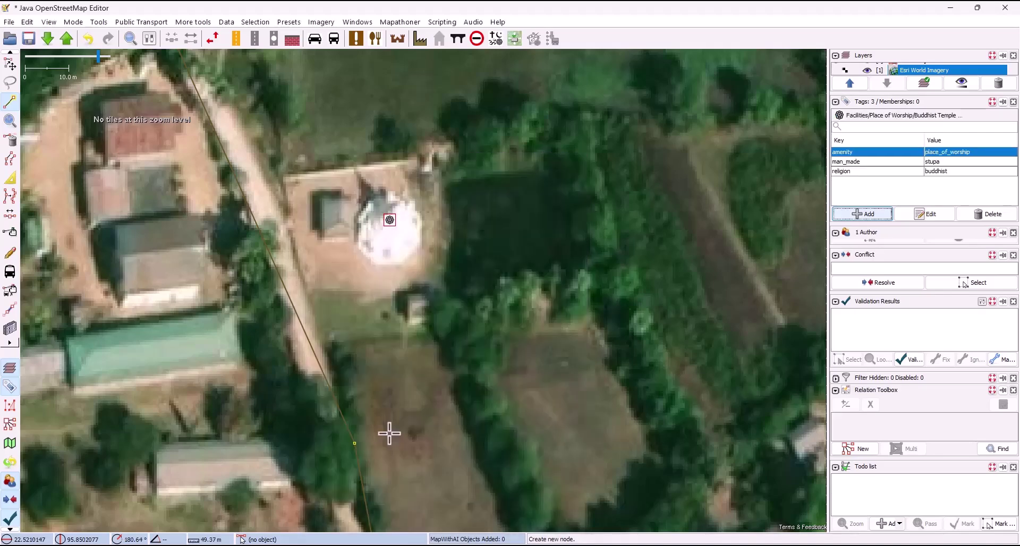
# Step: Draw a node on the building compound west of the track and tag it amenity=monastery
pyautogui.scroll(-2, 323, 209)
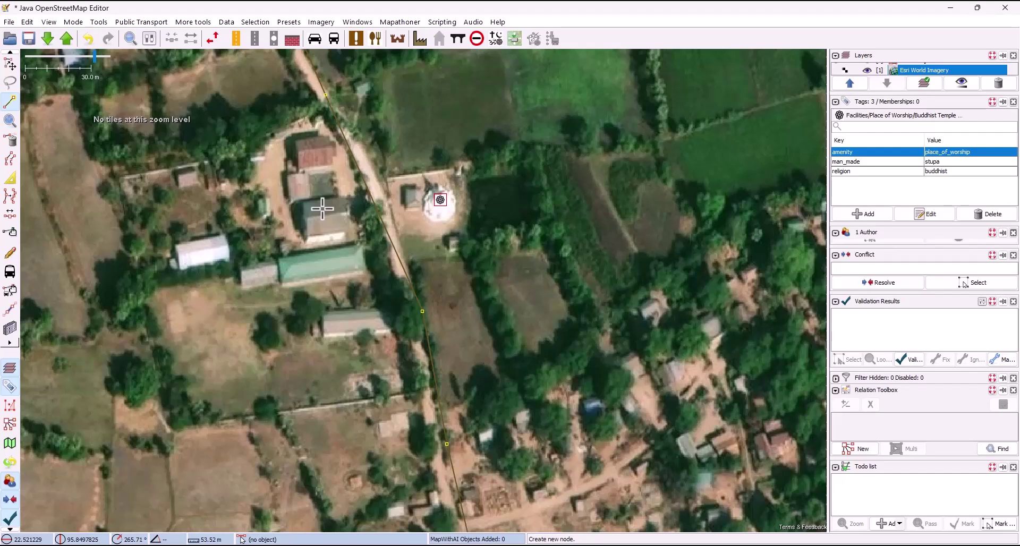
pyautogui.click(322, 209)
pyautogui.hotkey('alt', 'a')
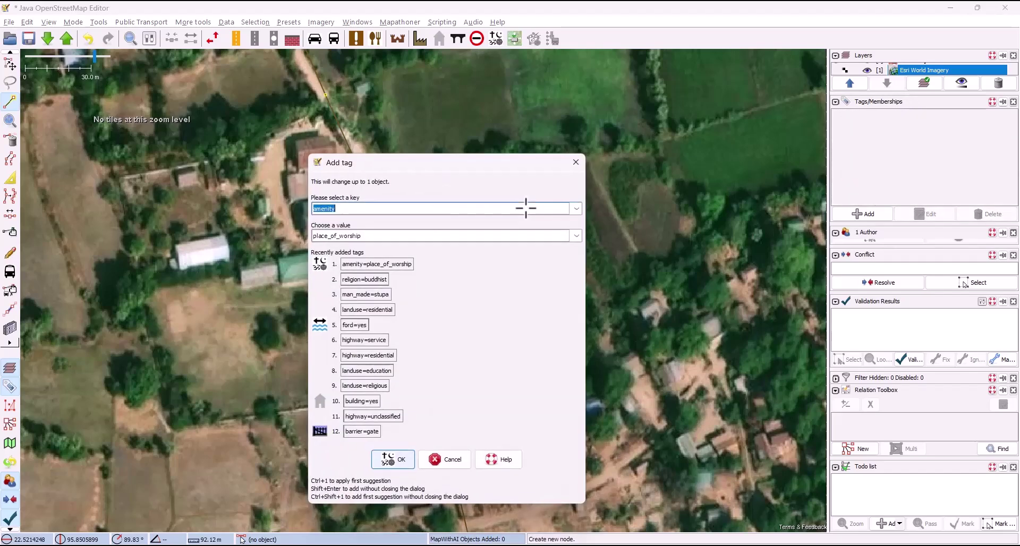
pyautogui.click(478, 236)
pyautogui.write('monastery')
pyautogui.click(391, 459)
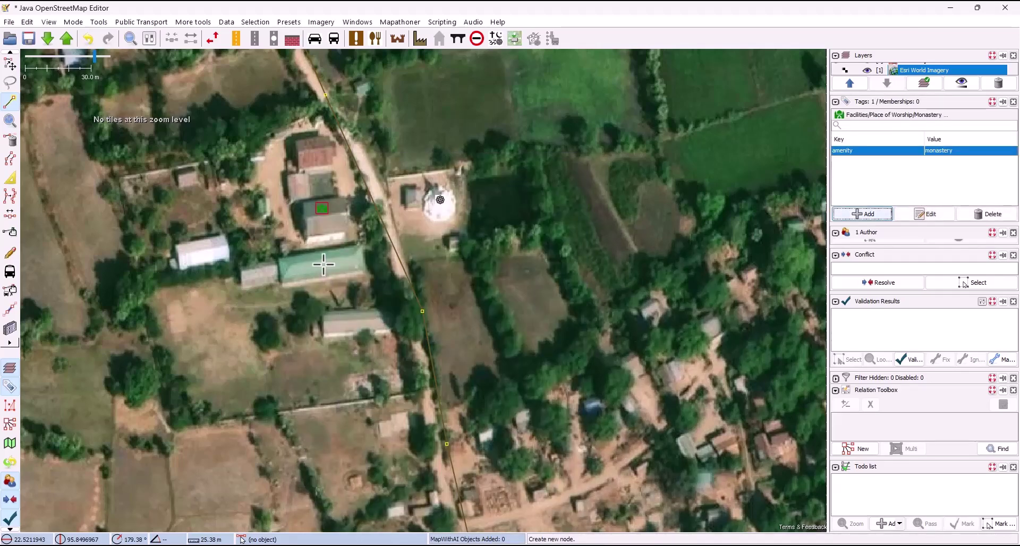
# Step: Start the village outline at its western edge and trace northeast around the house plot jutting into the northern fields
pyautogui.scroll(-2, 328, 250)
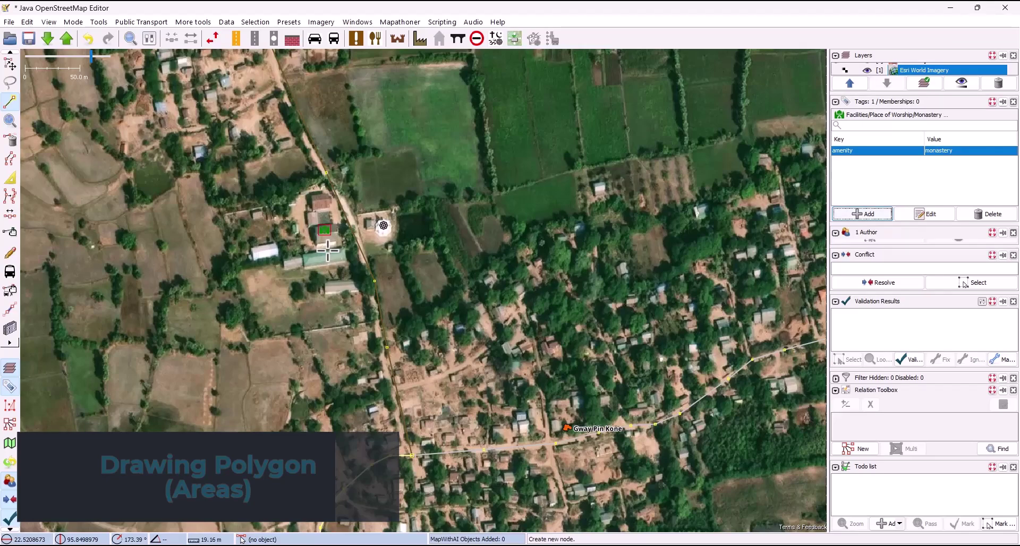
pyautogui.scroll(-2, 275, 108)
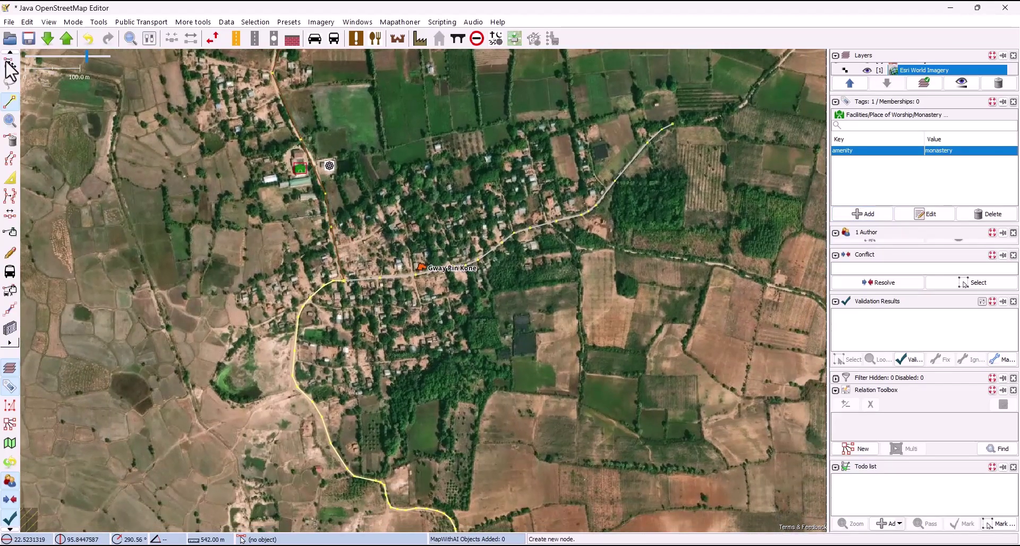
pyautogui.scroll(2, 307, 239)
pyautogui.click(269, 273)
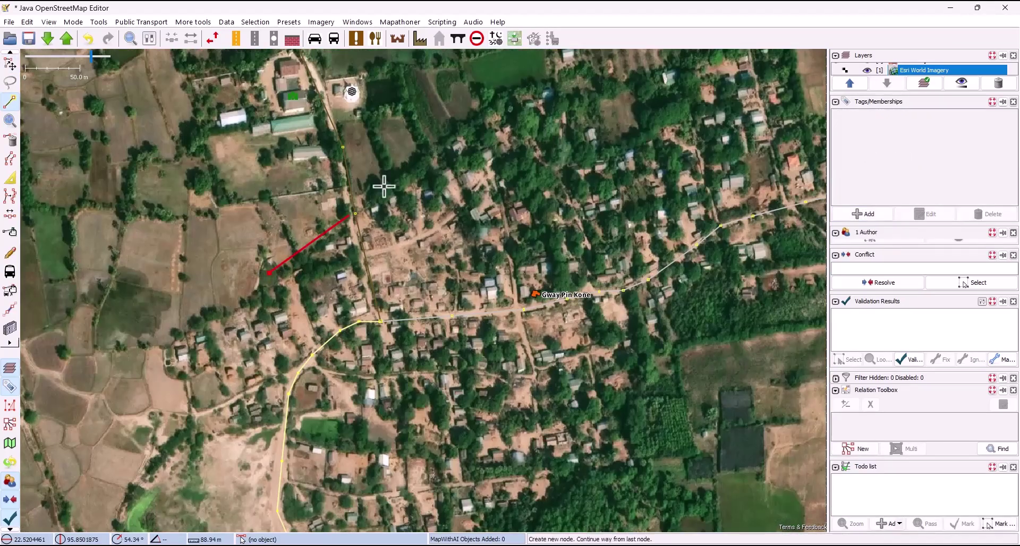
pyautogui.click(411, 161)
pyautogui.moveTo(388, 208); pyautogui.dragTo(281, 401)
pyautogui.click(434, 270)
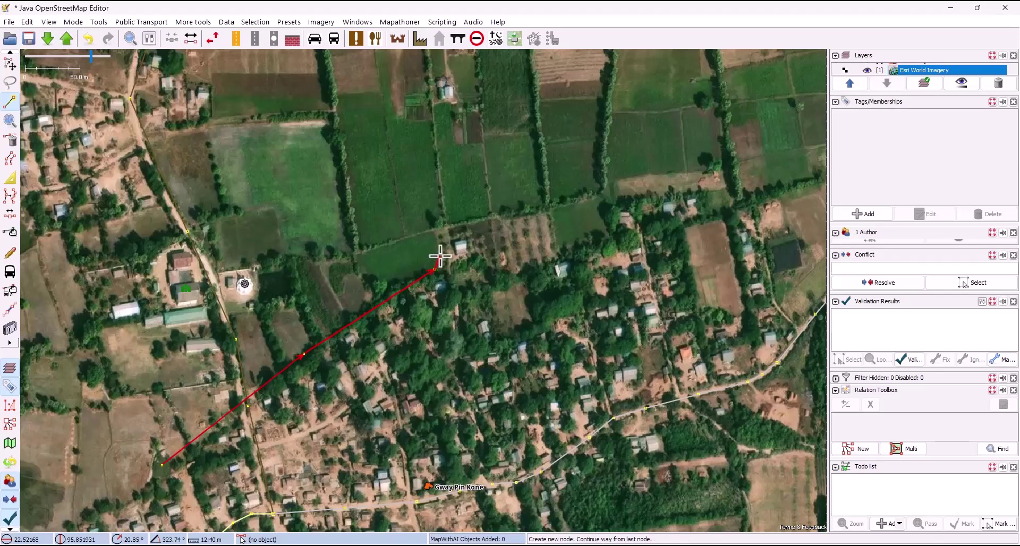
pyautogui.click(445, 256)
pyautogui.click(446, 223)
pyautogui.click(494, 214)
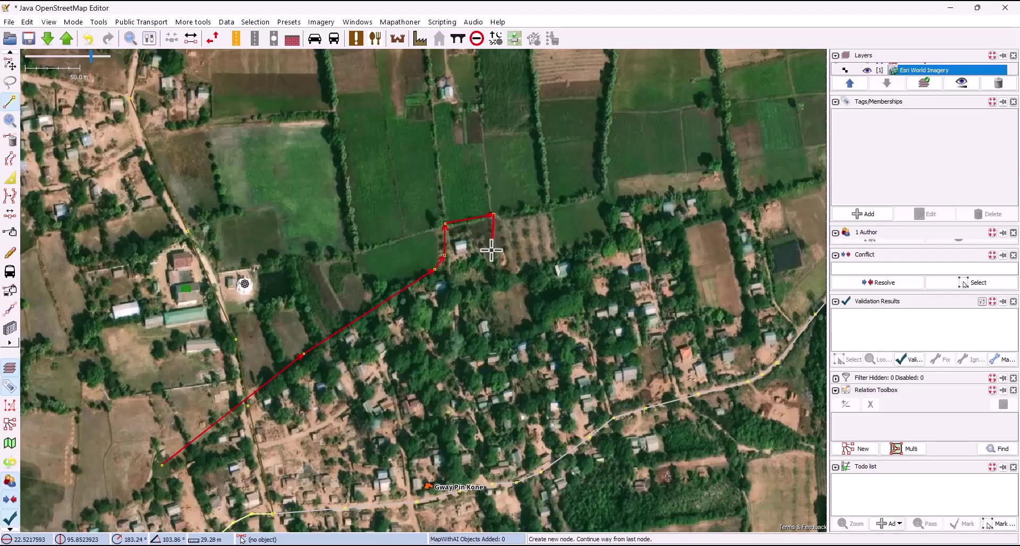
# Step: Continue the village outline east along the northern field edge, below the orchard, to the northeastern corner
pyautogui.click(493, 253)
pyautogui.click(512, 268)
pyautogui.click(561, 254)
pyautogui.click(602, 236)
pyautogui.moveTo(539, 239); pyautogui.dragTo(450, 239)
pyautogui.click(449, 234)
pyautogui.click(448, 211)
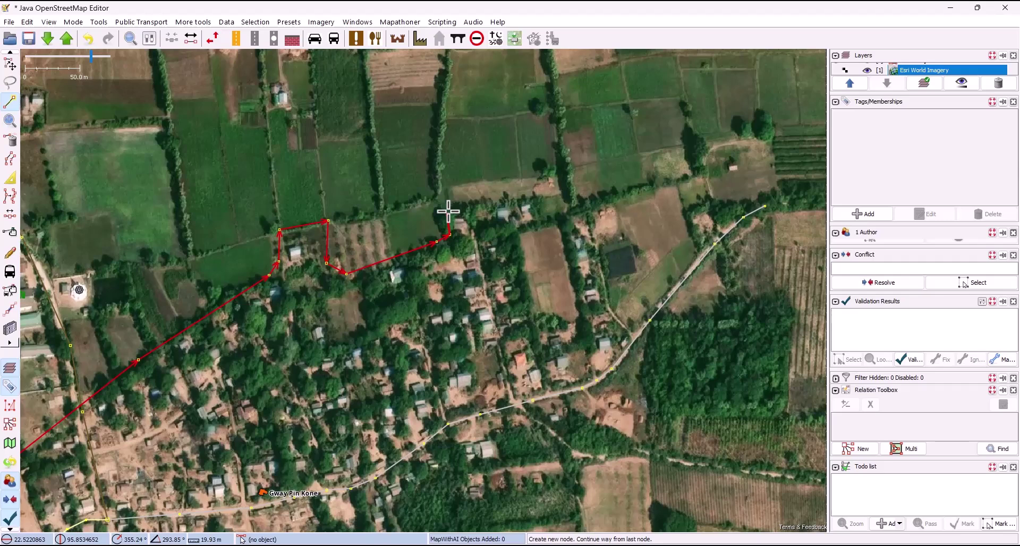
pyautogui.click(550, 192)
pyautogui.click(577, 200)
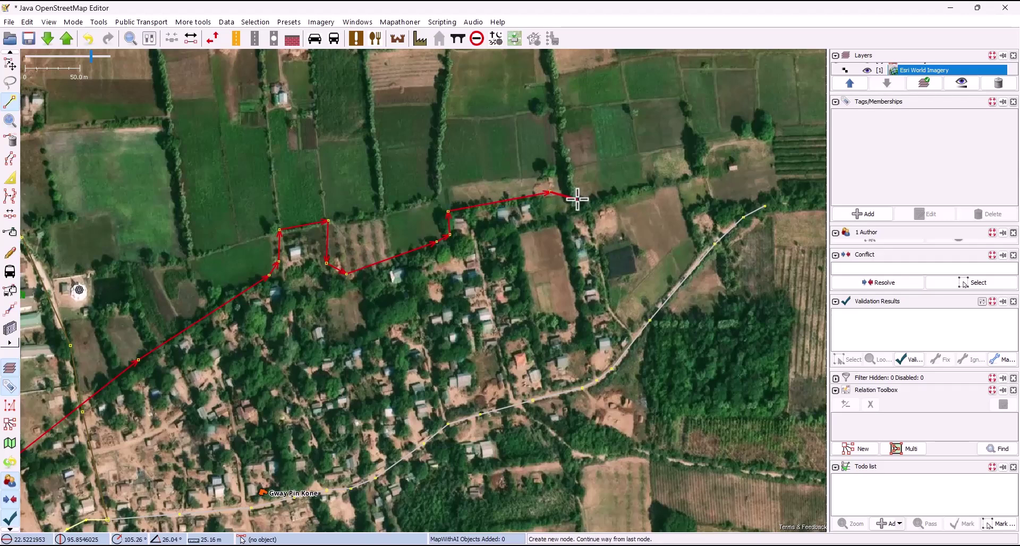
# Step: Trace the village outline down the eastern side, across the main road and south along the edge of the fields
pyautogui.click(600, 264)
pyautogui.click(621, 320)
pyautogui.click(642, 340)
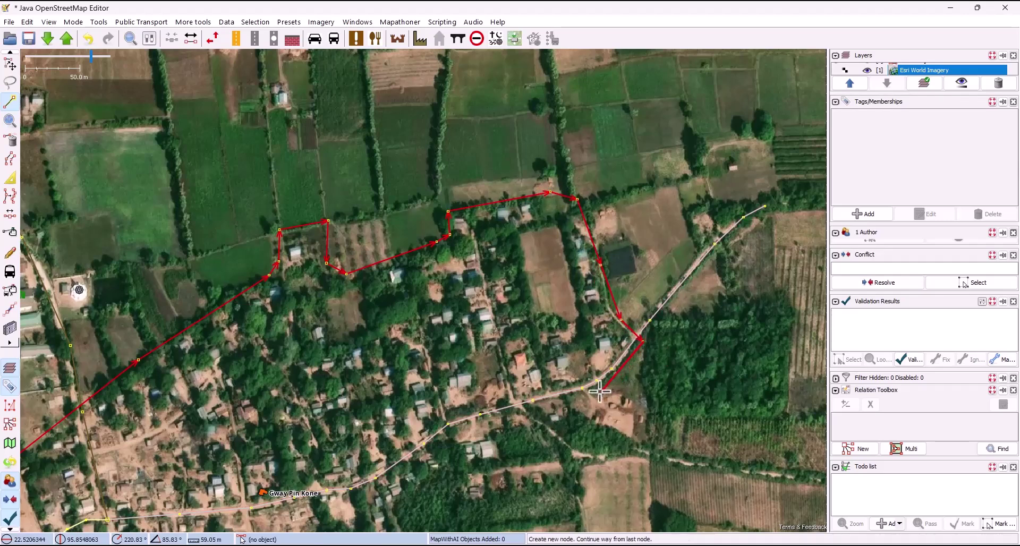
pyautogui.moveTo(600, 391); pyautogui.dragTo(666, 276)
pyautogui.click(666, 277)
pyautogui.click(636, 313)
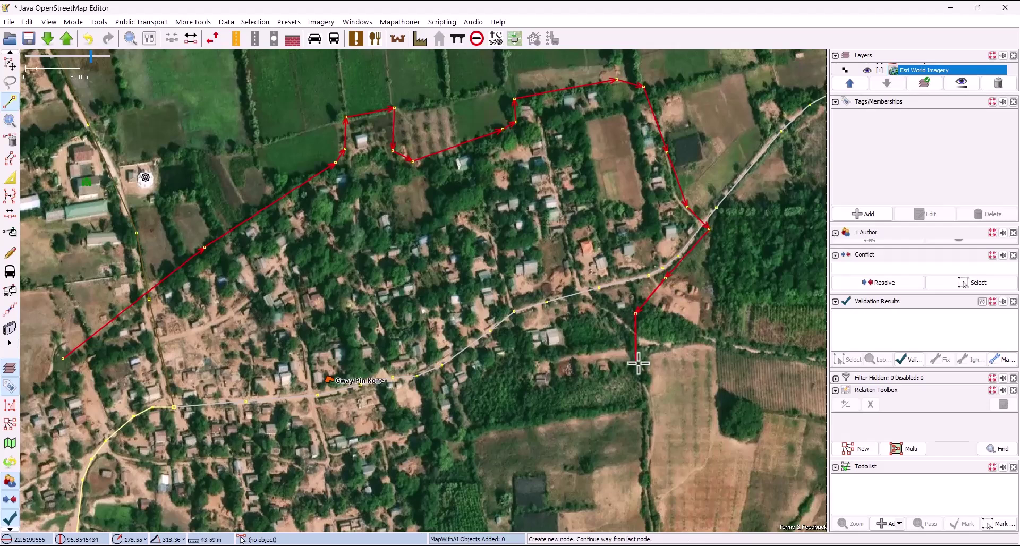
pyautogui.click(643, 362)
pyautogui.click(635, 403)
# Step: Extend the village outline west above the southern fields, then south and west along the edge of the dense trees
pyautogui.click(461, 433)
pyautogui.moveTo(462, 432); pyautogui.dragTo(560, 175)
pyautogui.click(517, 191)
pyautogui.click(534, 275)
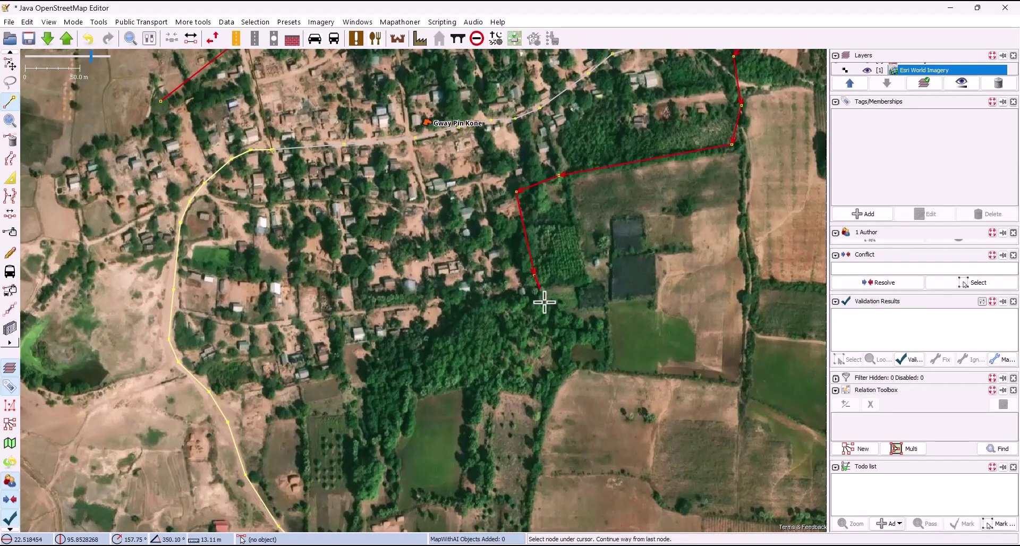
pyautogui.click(544, 303)
pyautogui.click(476, 303)
pyautogui.click(444, 325)
pyautogui.click(408, 344)
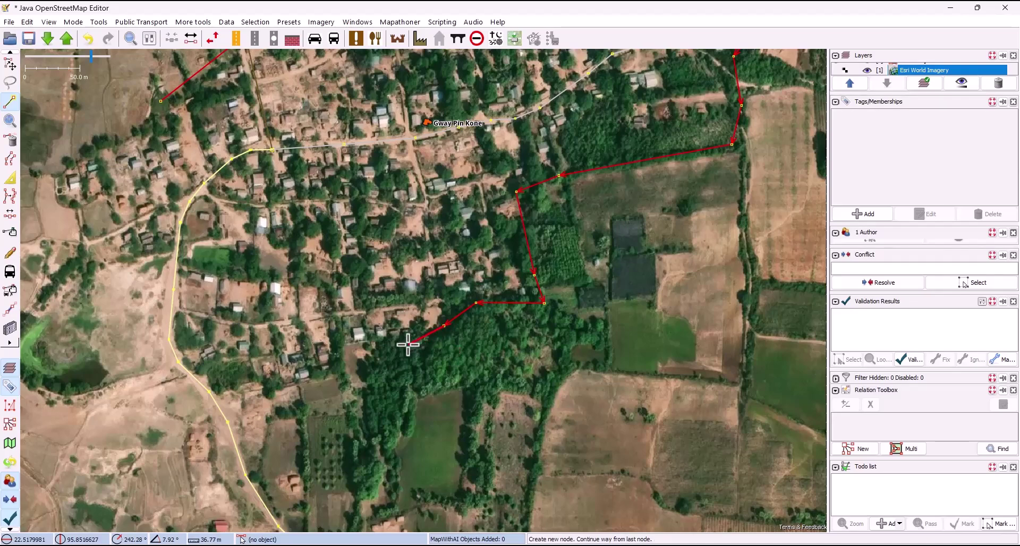
# Step: Trace the village outline west around the southernmost houses and up to the bend of the main road
pyautogui.click(340, 348)
pyautogui.click(337, 375)
pyautogui.click(244, 399)
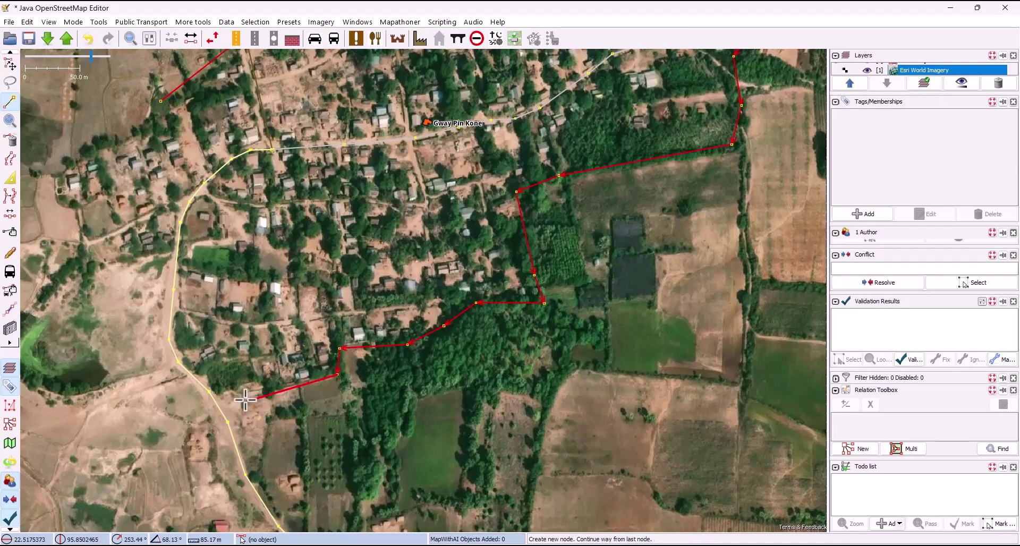
pyautogui.moveTo(280, 393); pyautogui.dragTo(296, 393)
pyautogui.scroll(3, 297, 392)
pyautogui.click(375, 358)
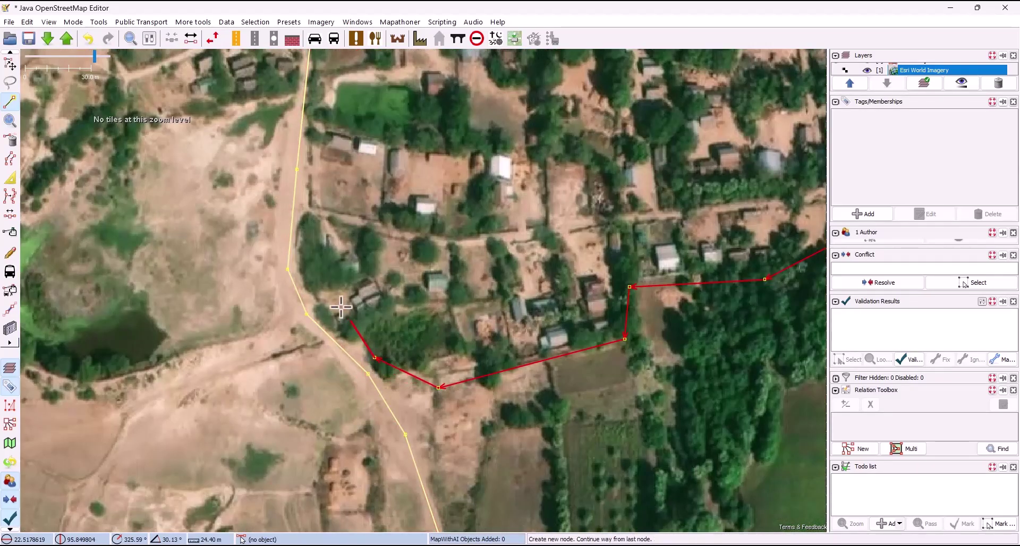
pyautogui.click(321, 293)
pyautogui.moveTo(321, 294); pyautogui.dragTo(354, 394)
# Step: Continue the outline north beside the main road, then west across it and around the western houses along the fields
pyautogui.click(345, 200)
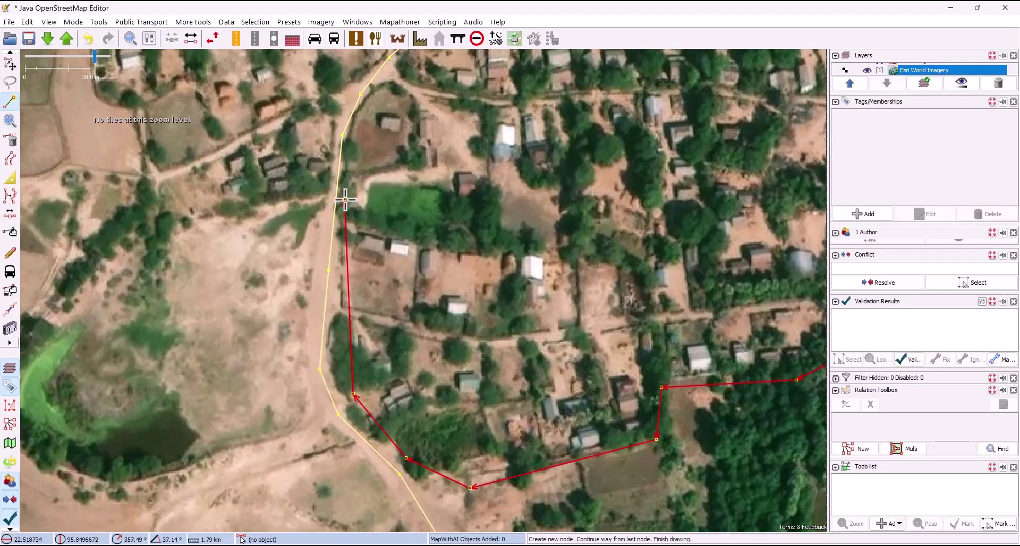
pyautogui.click(254, 207)
pyautogui.moveTo(254, 206); pyautogui.dragTo(423, 346)
pyautogui.click(377, 349)
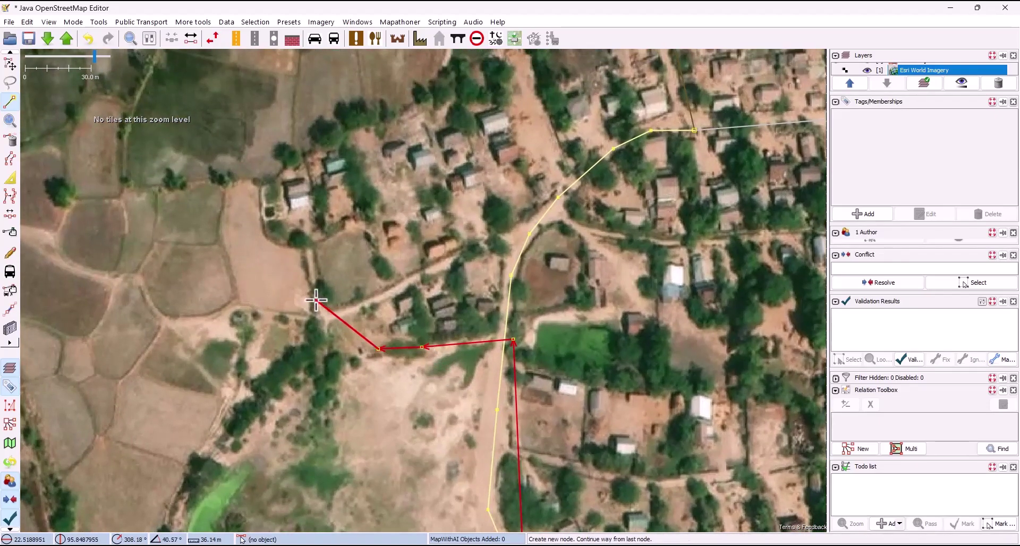
pyautogui.click(316, 300)
pyautogui.click(302, 245)
pyautogui.click(267, 238)
pyautogui.click(258, 186)
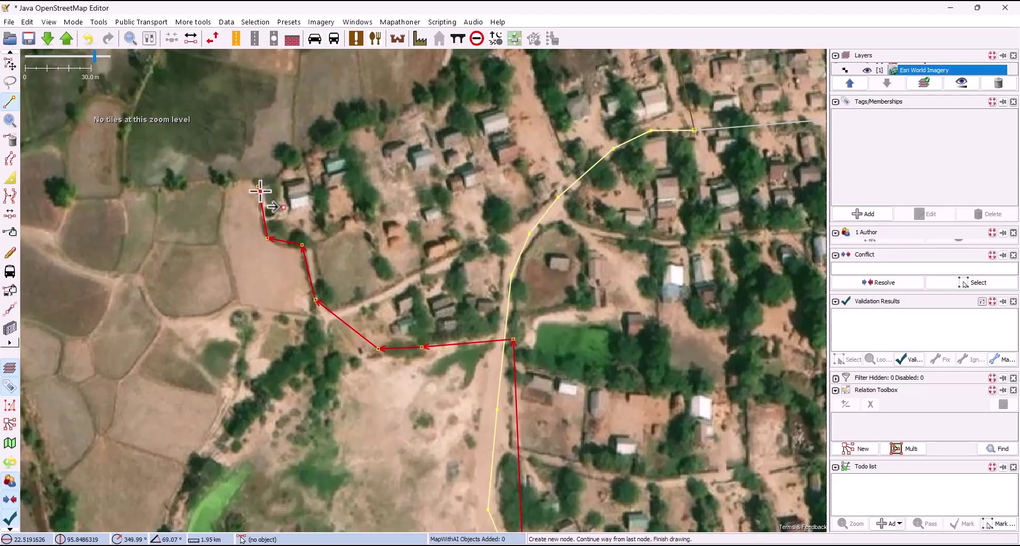
# Step: Trace the northwestern edge of the village and close the outline at its starting node
pyautogui.moveTo(266, 165); pyautogui.dragTo(237, 380)
pyautogui.click(271, 363)
pyautogui.click(374, 320)
pyautogui.click(425, 287)
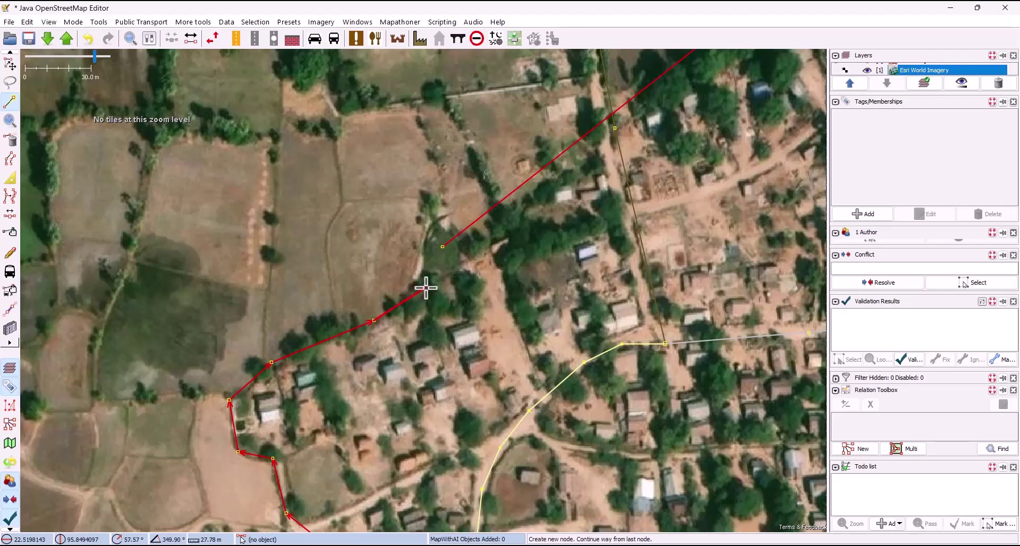
pyautogui.click(442, 248)
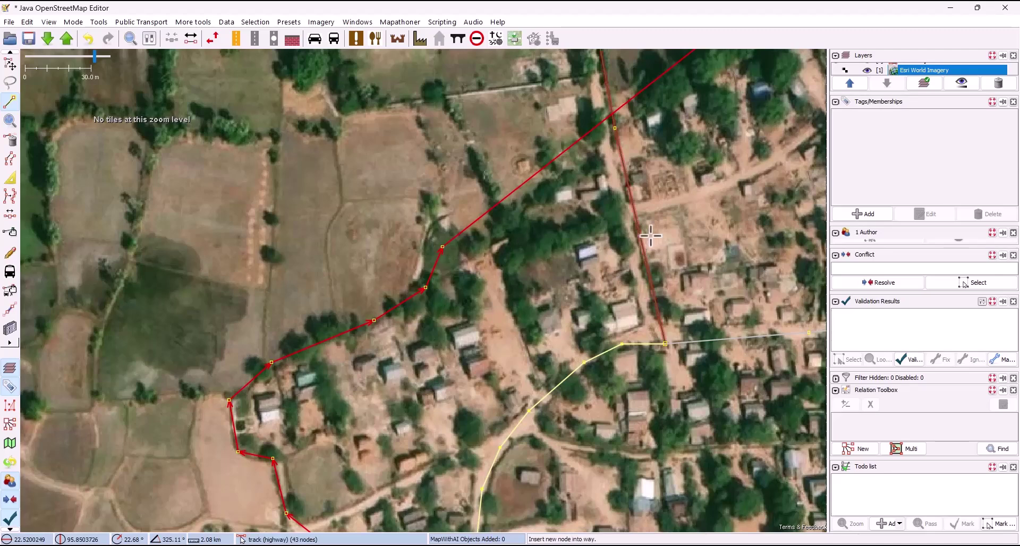
# Step: Tag the closed village outline as landuse=residential
pyautogui.click(864, 214)
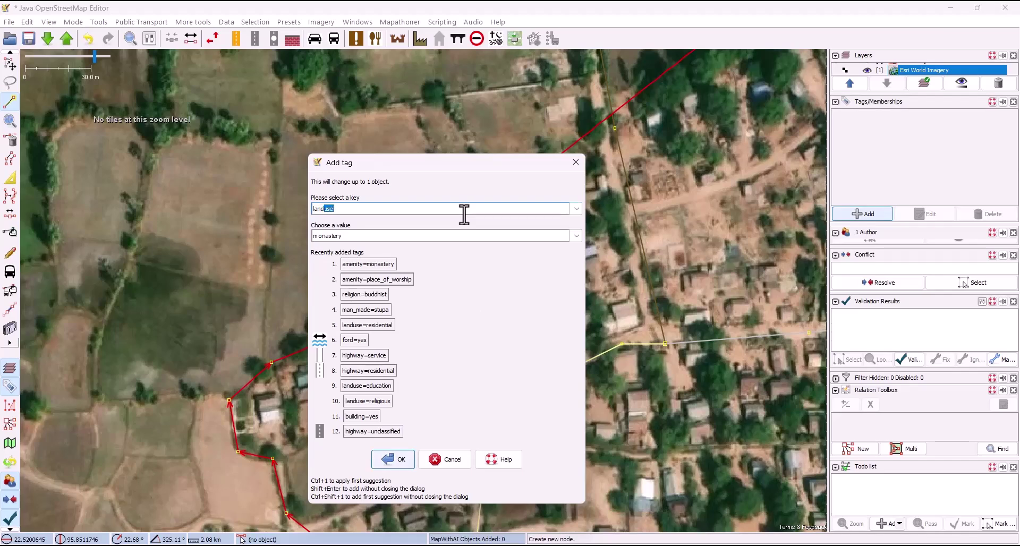
pyautogui.write('landus')
pyautogui.click(513, 231)
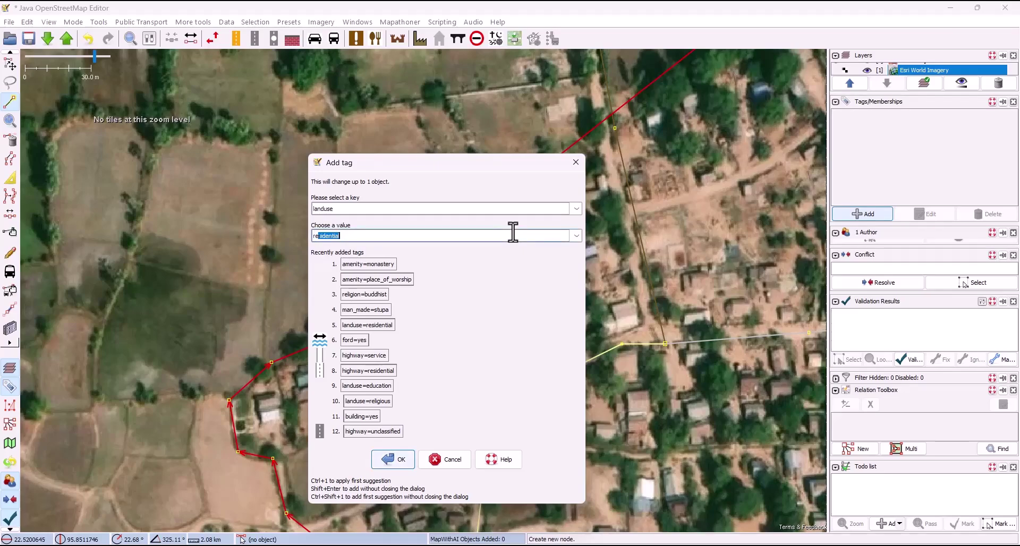
pyautogui.click(396, 461)
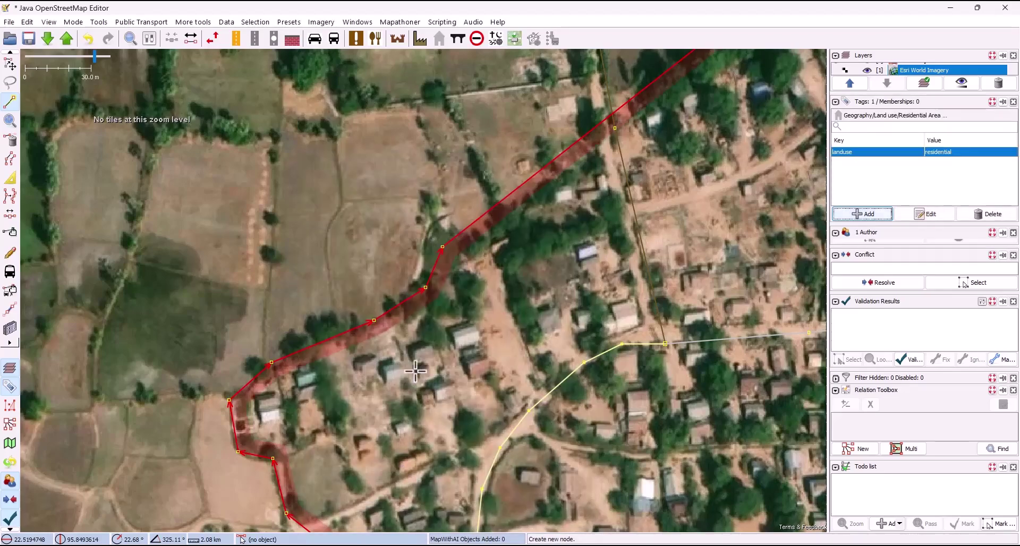
# Step: Deselect the village outline and examine the smaller settlement to the northwest and the road leading northeast out of the village
pyautogui.press('s')
pyautogui.scroll(-4, 406, 332)
pyautogui.click(416, 303)
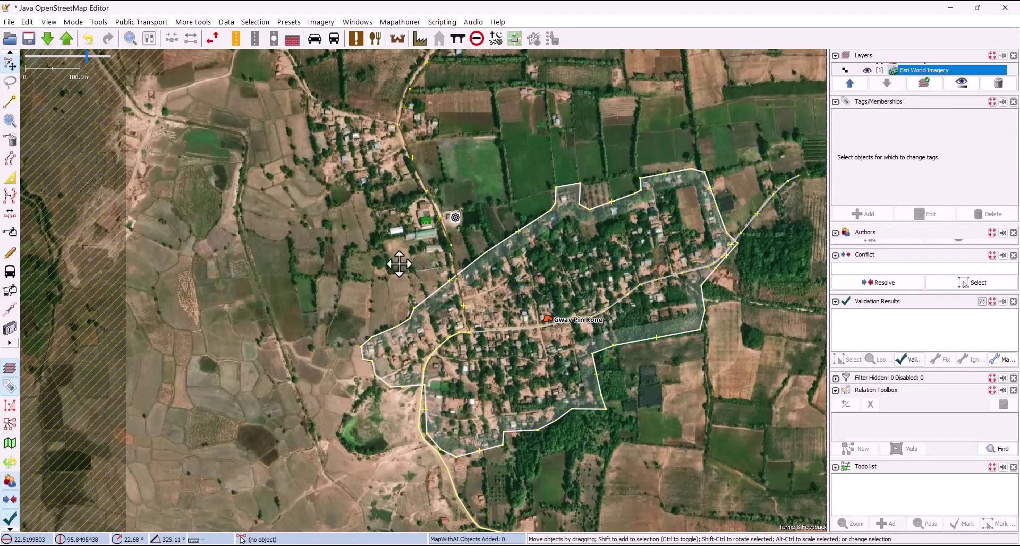
pyautogui.moveTo(400, 266); pyautogui.dragTo(461, 440)
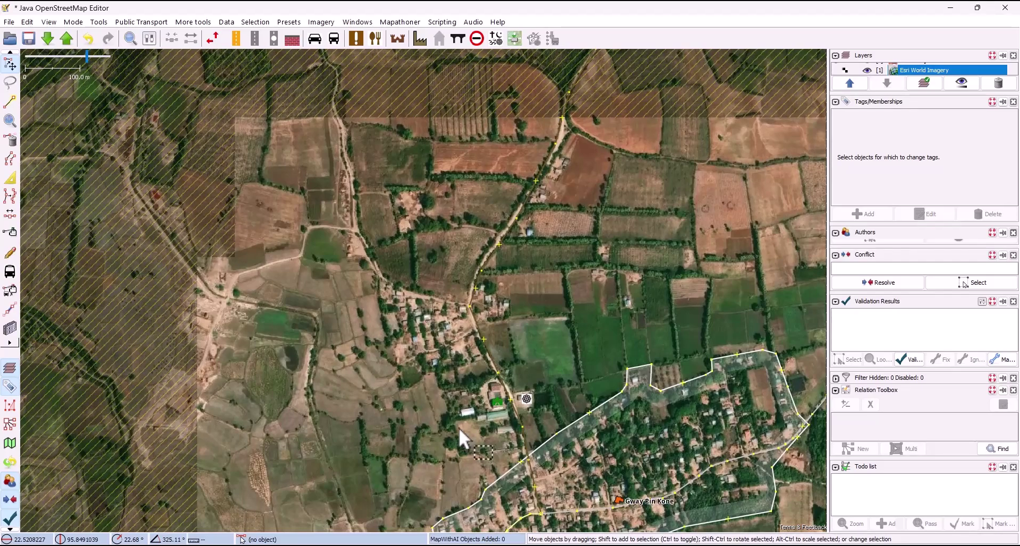
pyautogui.scroll(2, 469, 365)
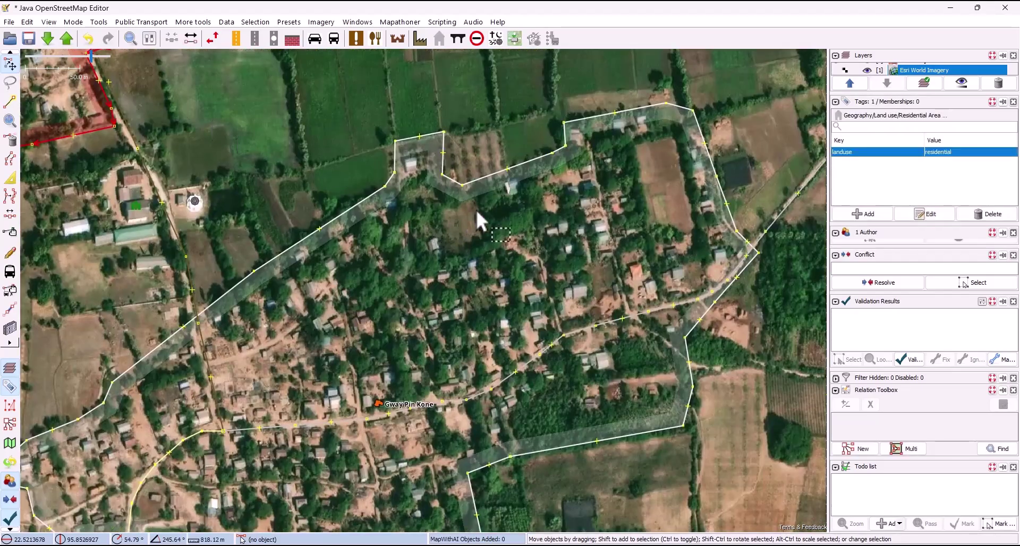
pyautogui.scroll(-2, 476, 208)
pyautogui.moveTo(632, 204)
pyautogui.mouseDown()
pyautogui.moveTo(384, 324)
pyautogui.moveTo(410, 335)
pyautogui.moveTo(423, 358)
pyautogui.mouseUp()
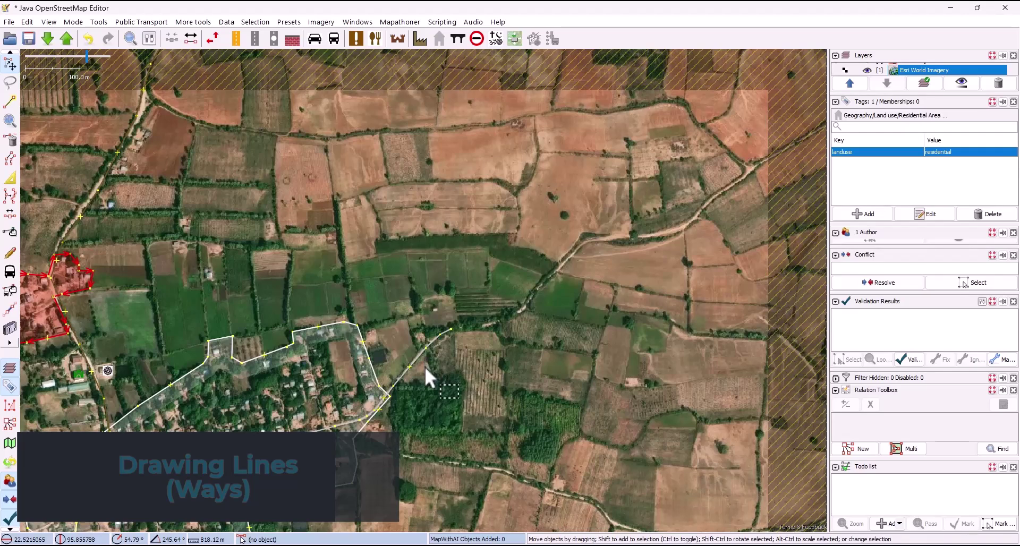
# Step: Extend the residential road from its end node northeast of the village, following the tree-lined track between the fields
pyautogui.click(433, 339)
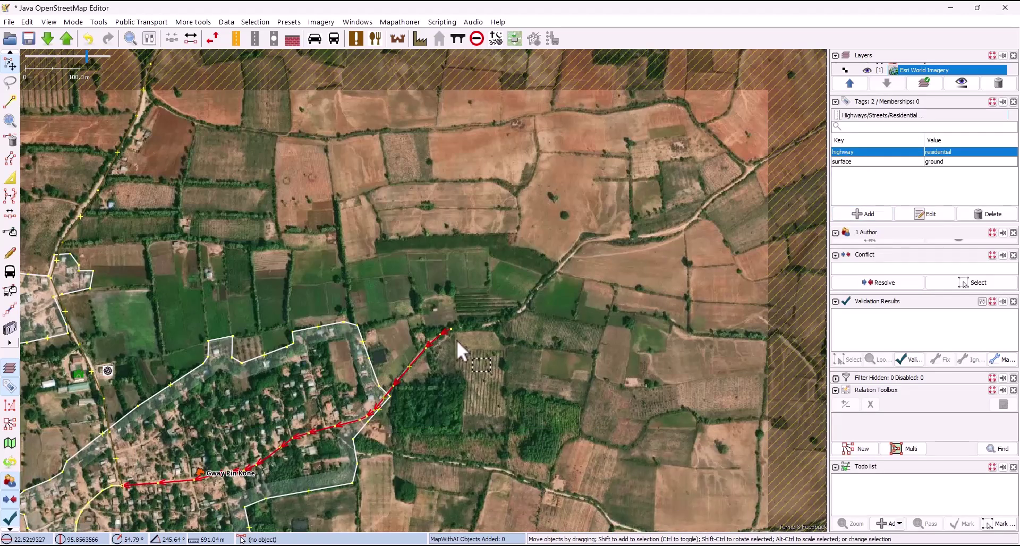
pyautogui.scroll(2, 457, 340)
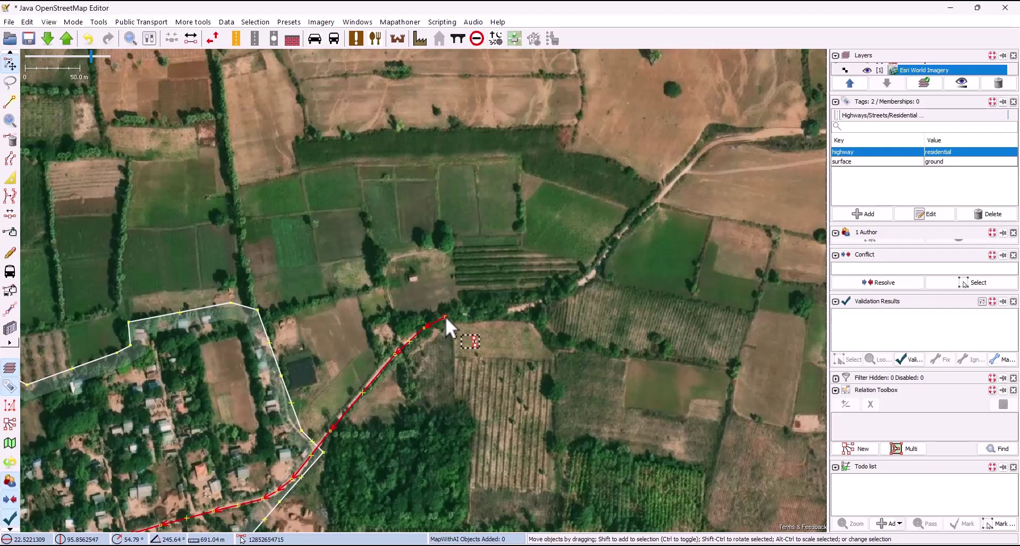
pyautogui.click(445, 316)
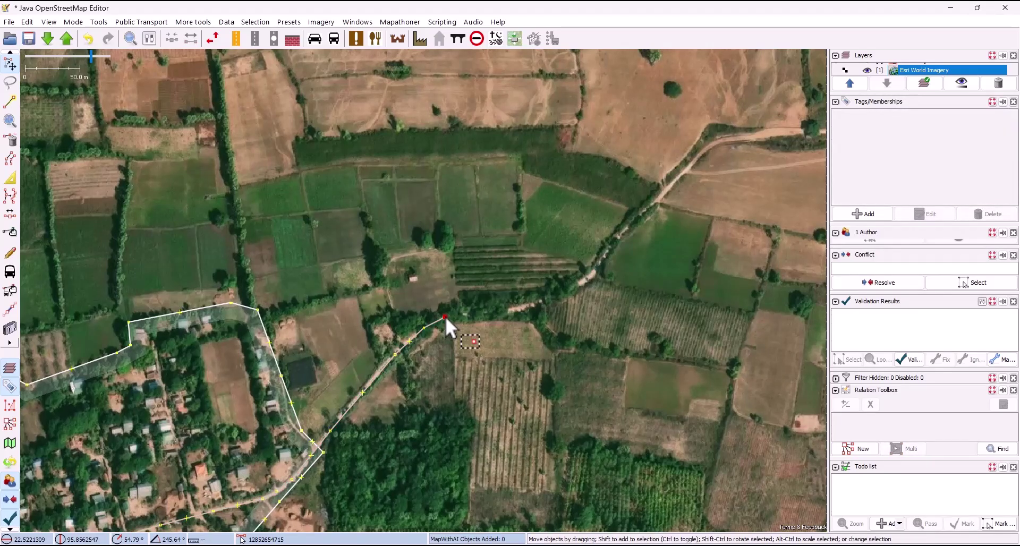
pyautogui.press('a')
pyautogui.click(471, 316)
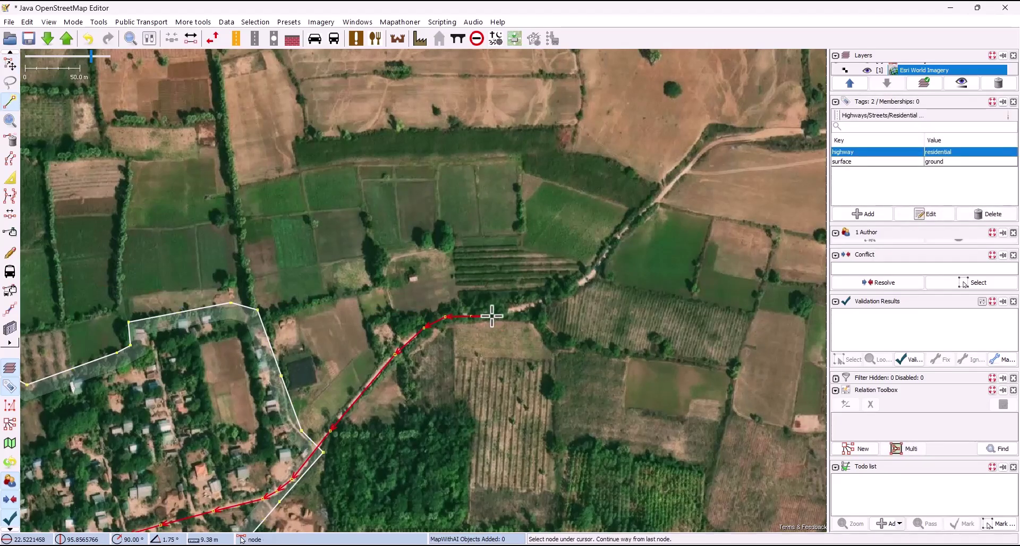
pyautogui.click(512, 315)
pyautogui.click(577, 289)
pyautogui.scroll(2, 592, 275)
pyautogui.click(606, 258)
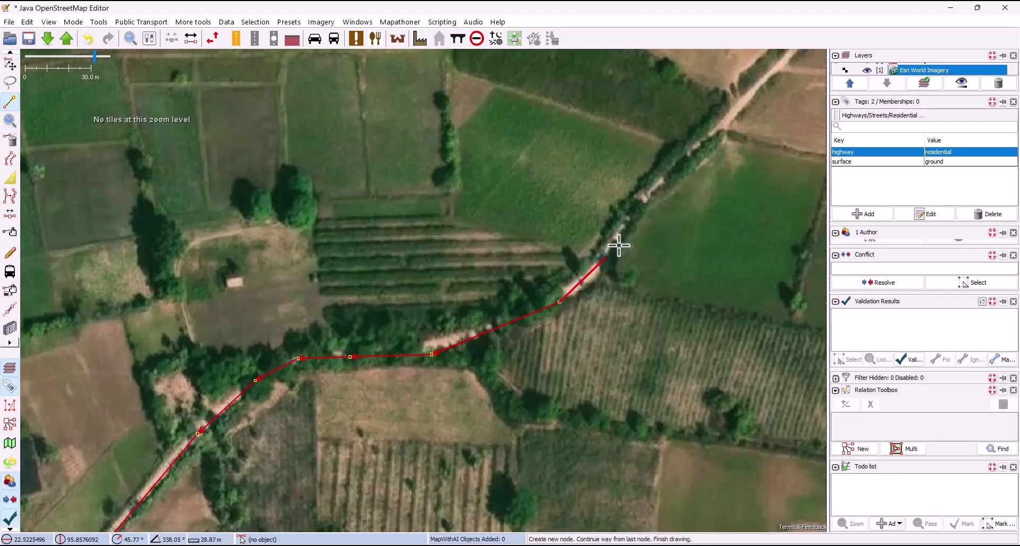
# Step: Continue the road northeast along the green fields and around the bend, then east along the dirt track
pyautogui.click(682, 165)
pyautogui.moveTo(682, 164); pyautogui.dragTo(409, 379)
pyautogui.click(496, 292)
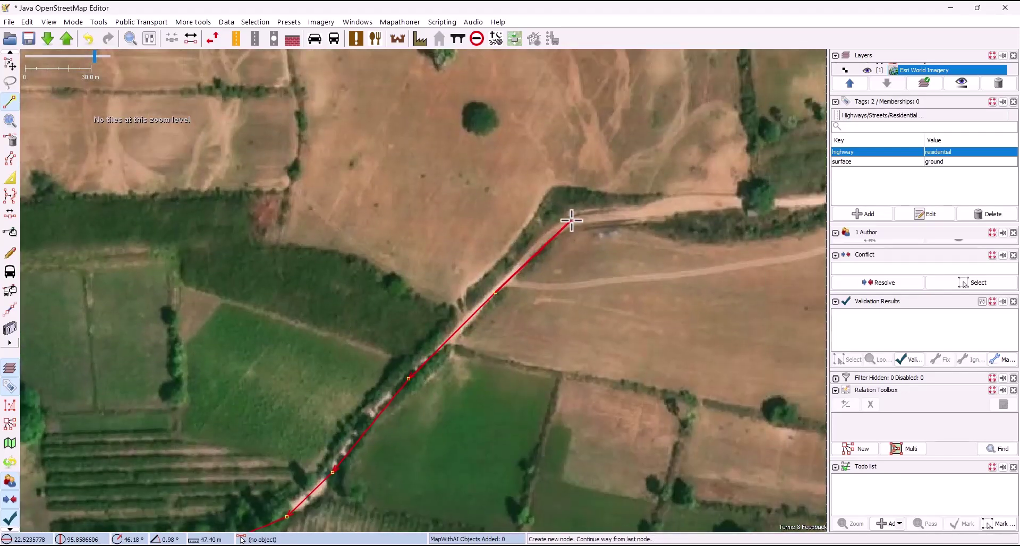
pyautogui.click(571, 219)
pyautogui.click(665, 213)
pyautogui.moveTo(801, 198); pyautogui.dragTo(483, 207)
pyautogui.click(483, 210)
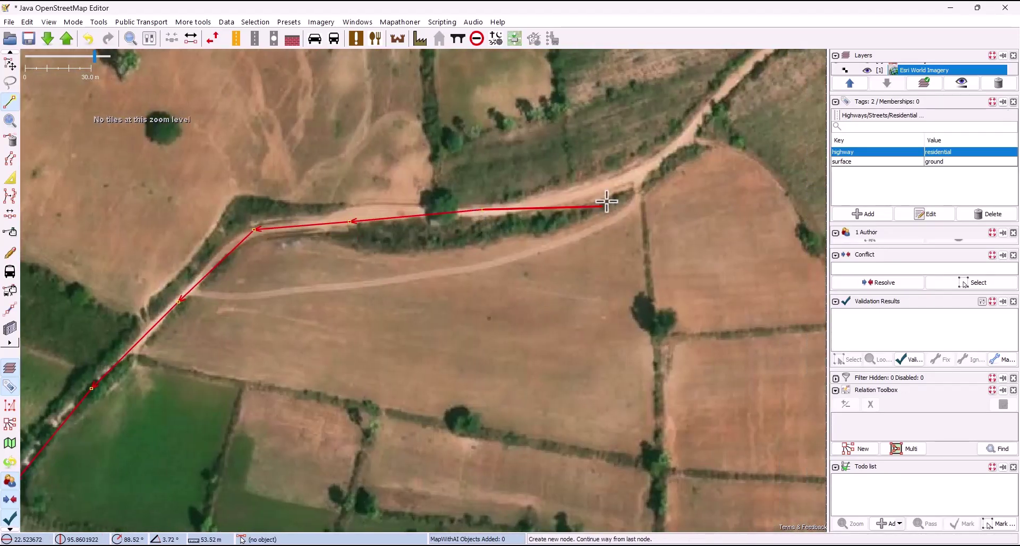
# Step: Trace the road past the side-track junctions northeast to just beyond the edge of the task area and finish the line
pyautogui.moveTo(673, 143); pyautogui.dragTo(449, 304)
pyautogui.click(457, 305)
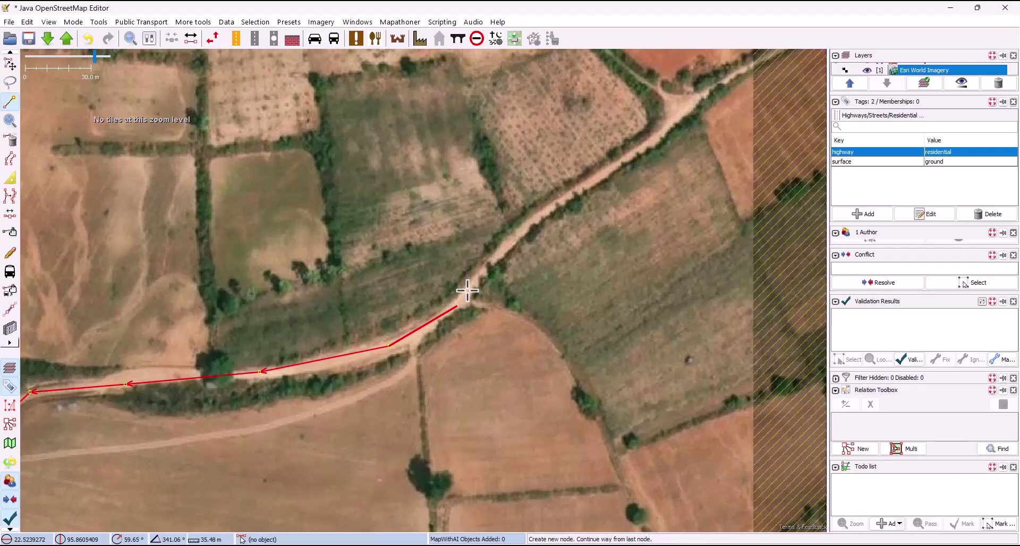
pyautogui.click(536, 217)
pyautogui.moveTo(558, 200); pyautogui.dragTo(436, 314)
pyautogui.click(513, 264)
pyautogui.click(554, 226)
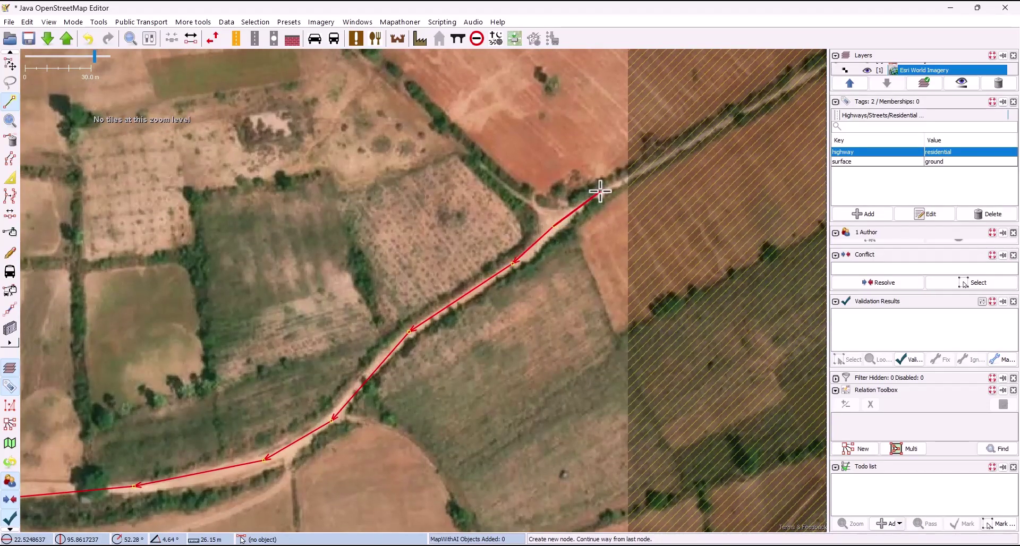
pyautogui.click(601, 190)
pyautogui.doubleClick(663, 155)
pyautogui.scroll(-4, 545, 234)
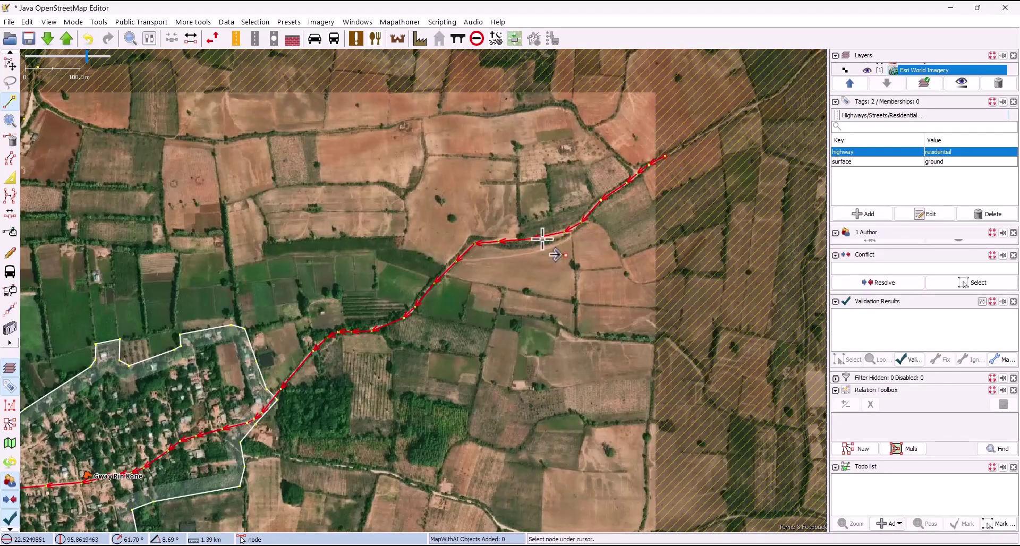
# Step: Split the extended road at the node just outside the village's eastern boundary
pyautogui.moveTo(586, 218); pyautogui.dragTo(650, 176)
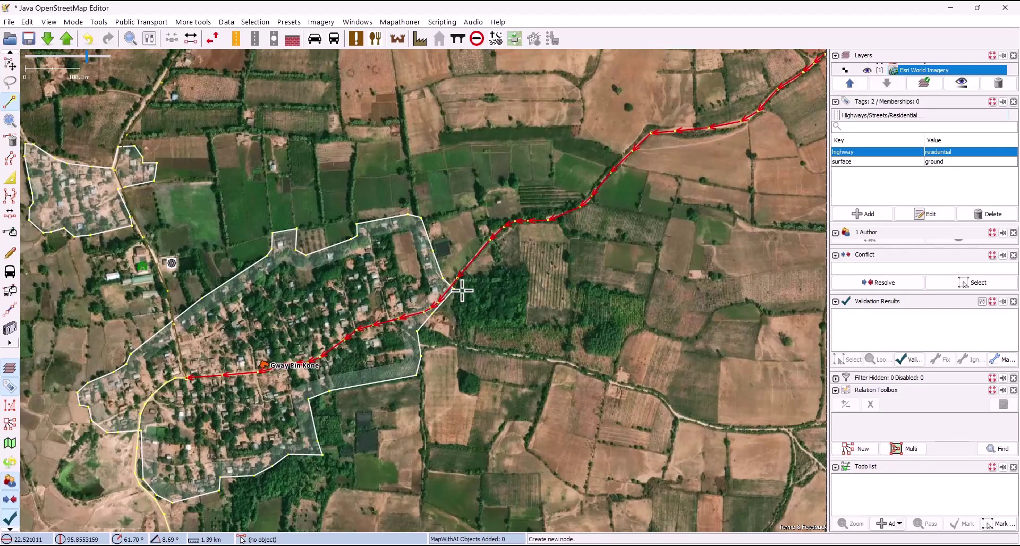
pyautogui.scroll(2, 463, 290)
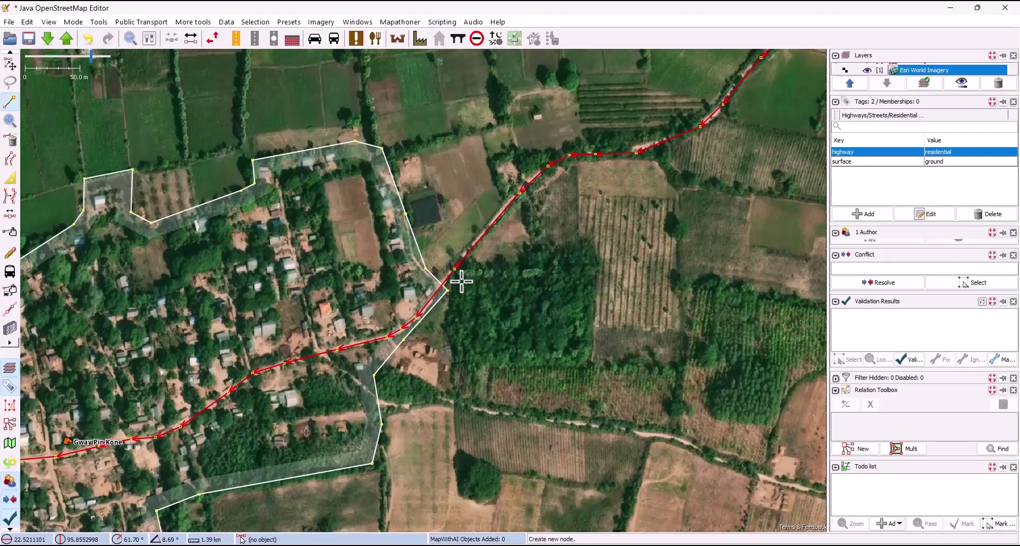
pyautogui.press('Escape')
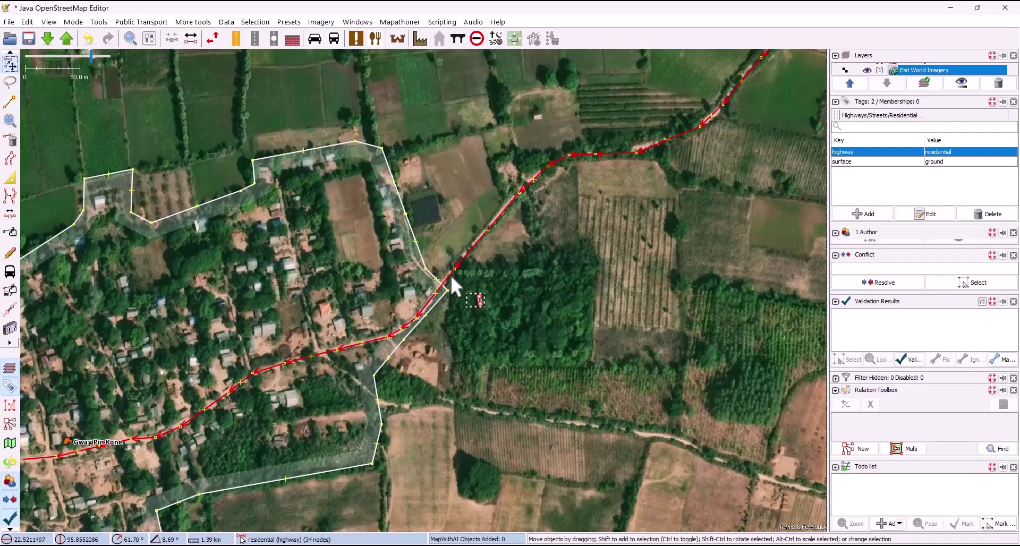
pyautogui.press('Escape')
pyautogui.click(456, 267)
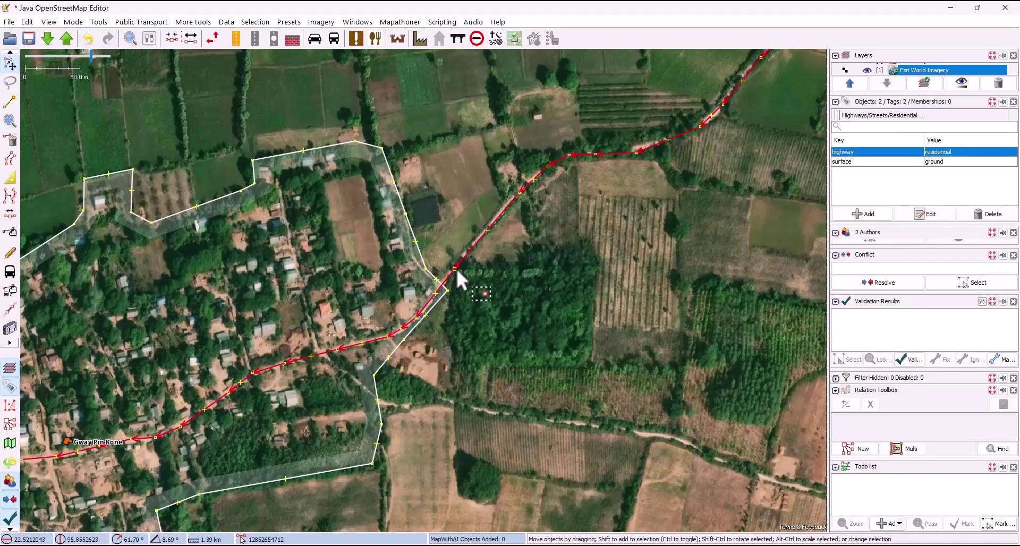
pyautogui.click(466, 256)
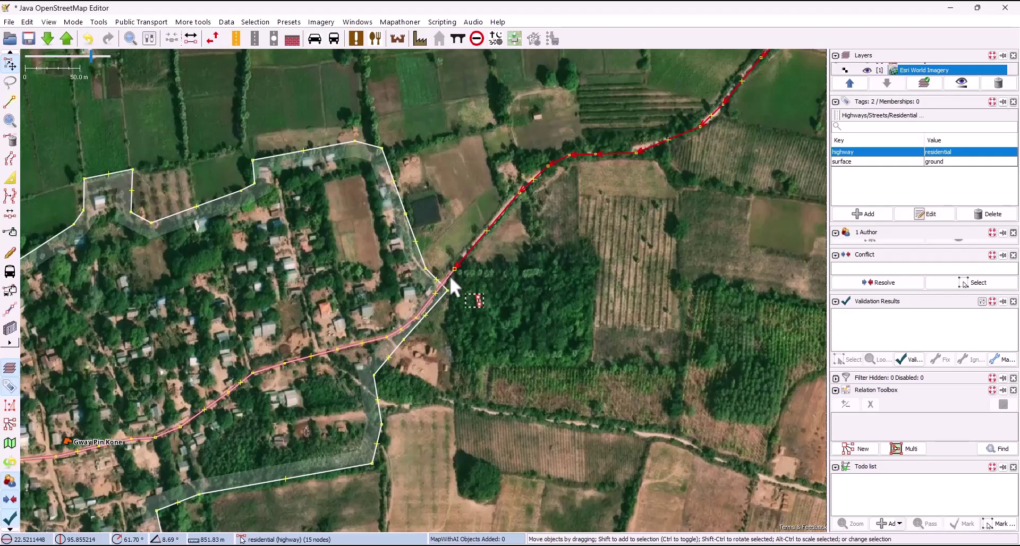
# Step: Check the road segment inside the village, reselect the split node and look up the Split Way command
pyautogui.click(450, 273)
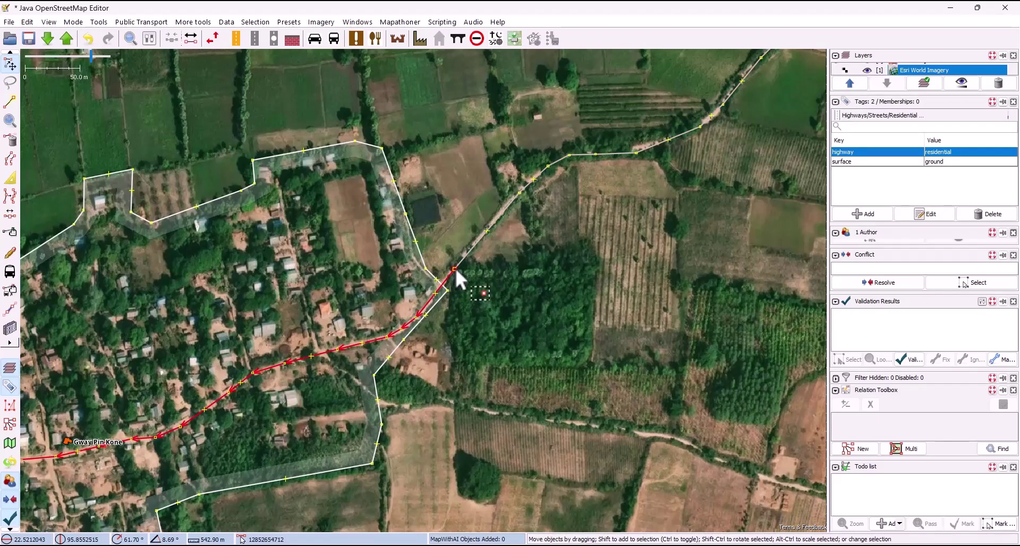
pyautogui.press('Escape')
pyautogui.click(74, 22)
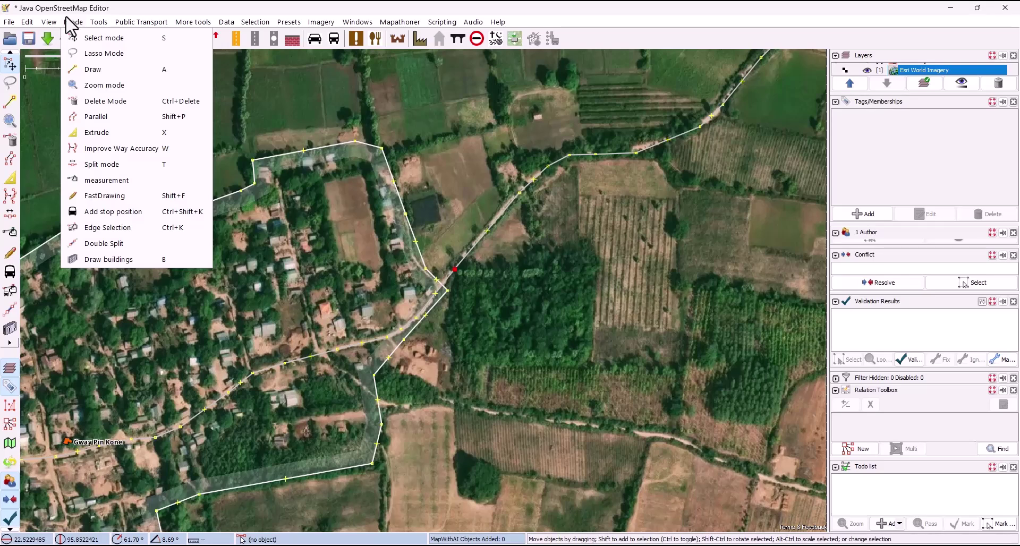
pyautogui.moveTo(103, 25)
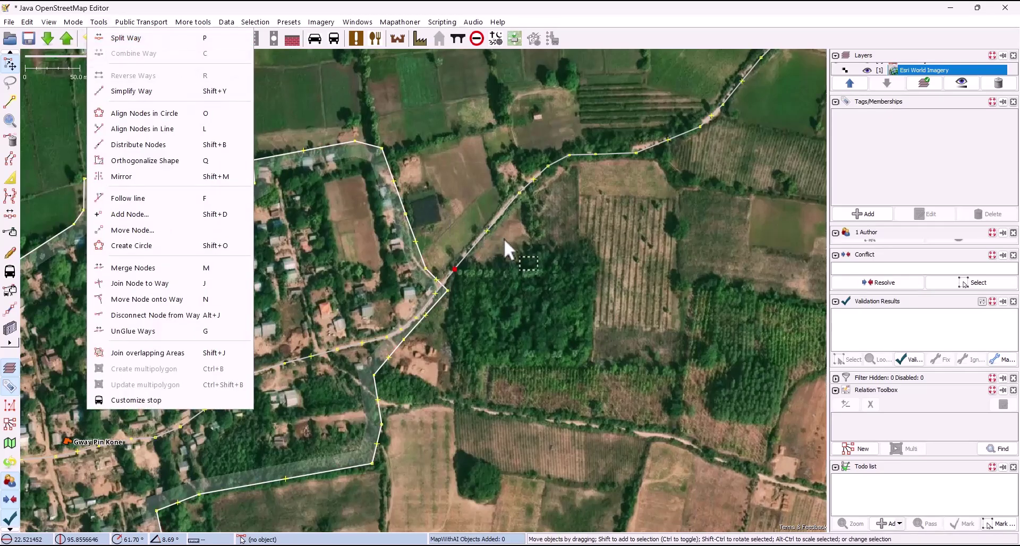
# Step: Change the highway tag of the road segment outside the village to unclassified
pyautogui.click(477, 242)
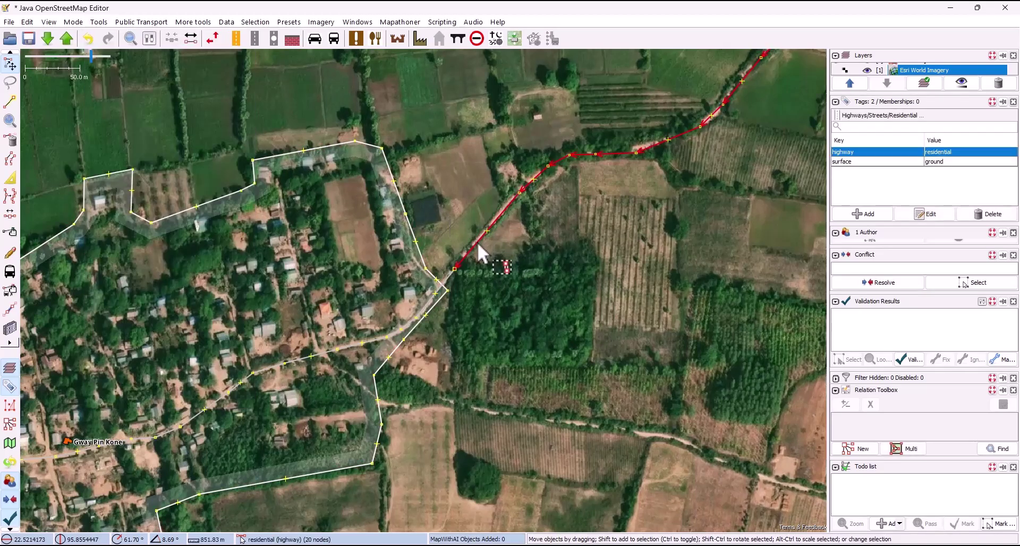
pyautogui.doubleClick(965, 153)
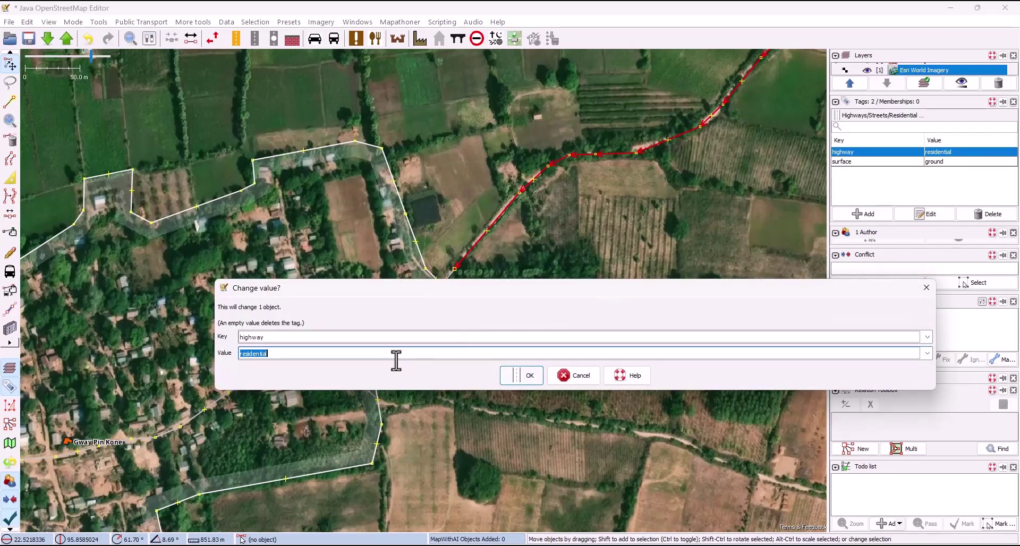
pyautogui.write('unclassified')
pyautogui.click(526, 375)
# Step: Insert a node on the village's residential road where the path toward the southeastern fields branches off
pyautogui.moveTo(526, 377); pyautogui.dragTo(545, 205)
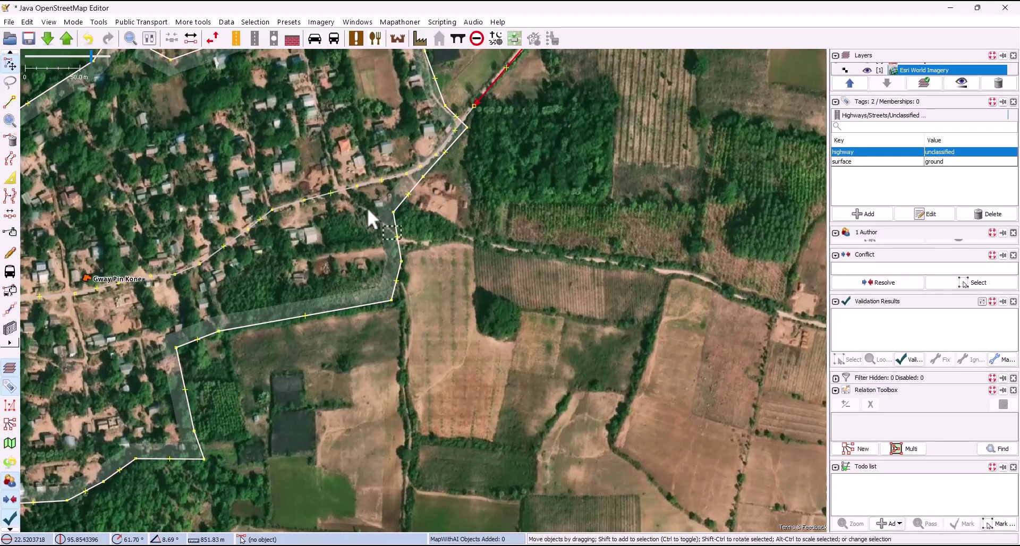
pyautogui.scroll(-3, 298, 209)
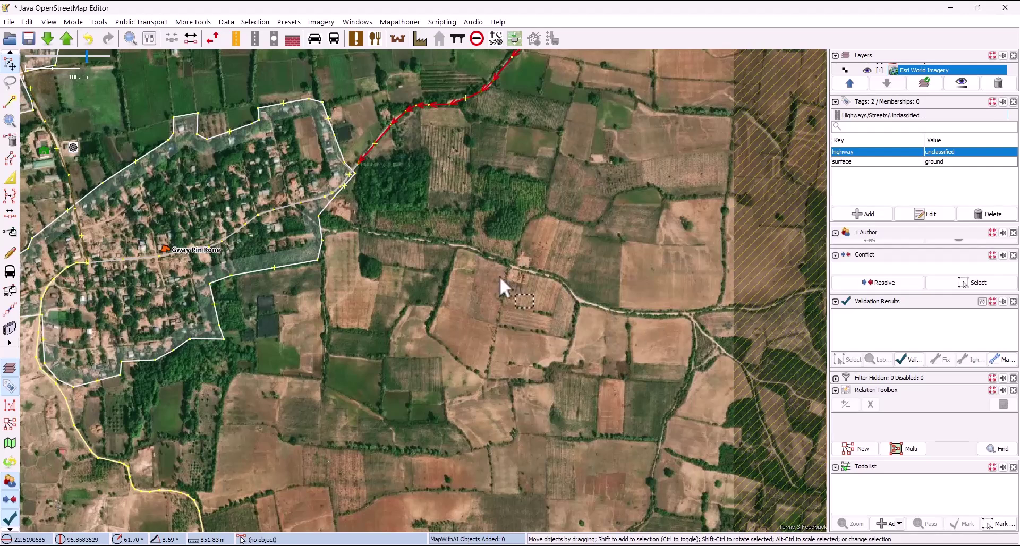
pyautogui.scroll(5, 297, 210)
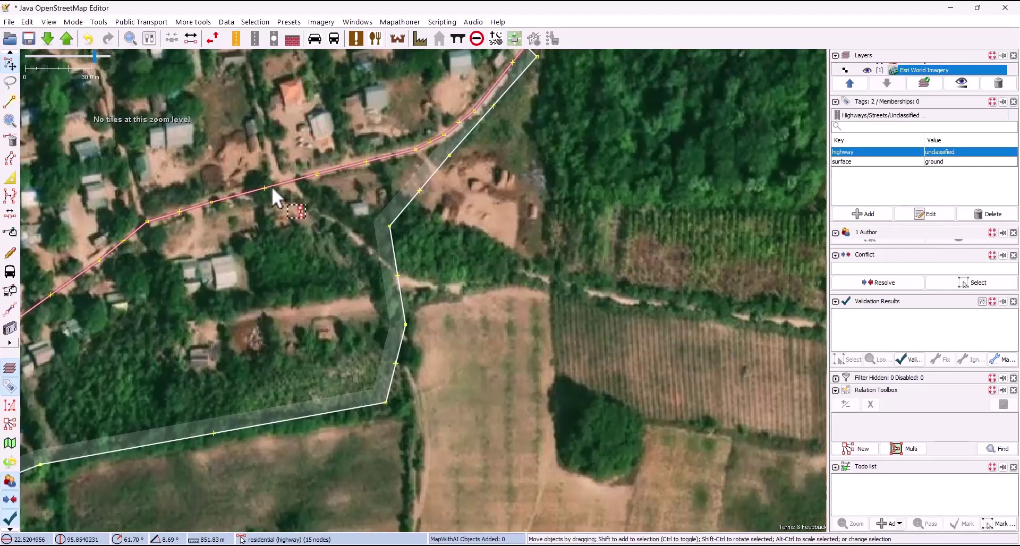
pyautogui.moveTo(267, 186); pyautogui.dragTo(280, 182)
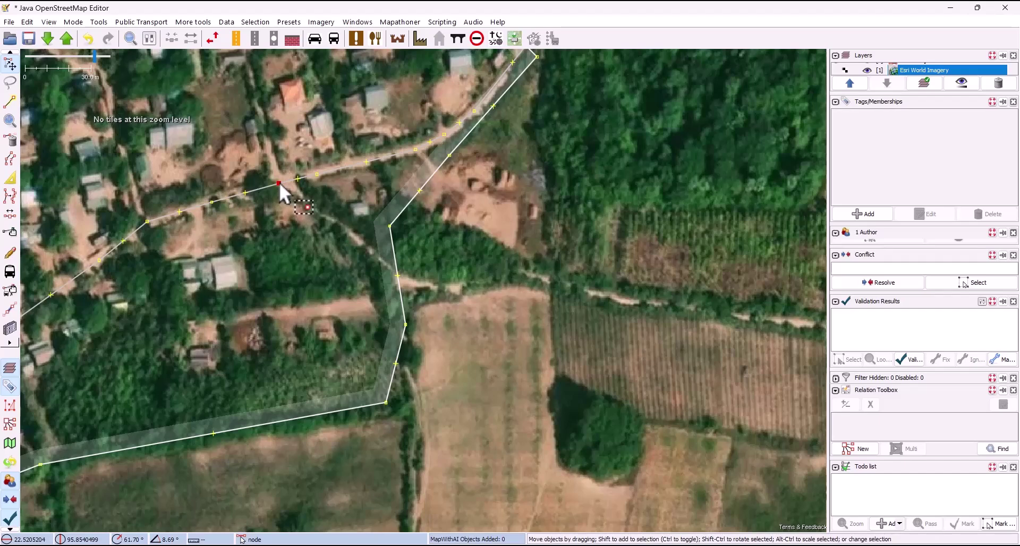
# Step: Draw a new way from the junction node southeast along the path, across the village boundary and into the fields
pyautogui.press('a')
pyautogui.click(279, 182)
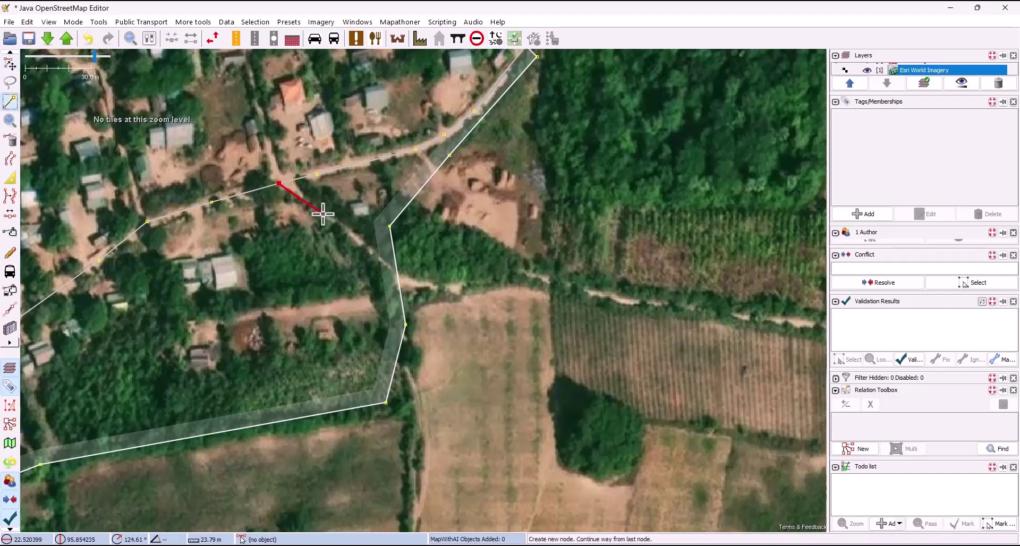
pyautogui.click(323, 214)
pyautogui.click(354, 234)
pyautogui.click(370, 257)
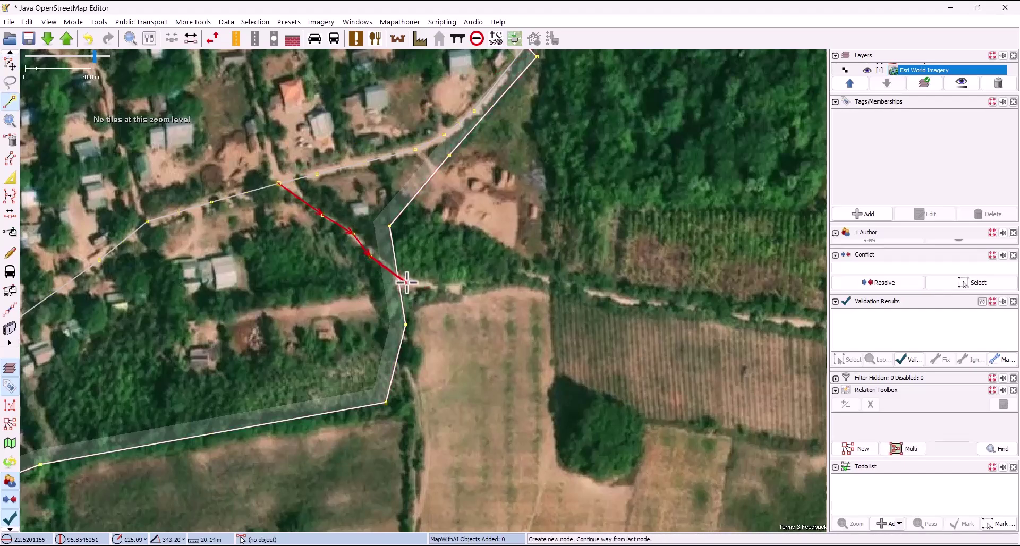
pyautogui.click(406, 283)
pyautogui.click(443, 286)
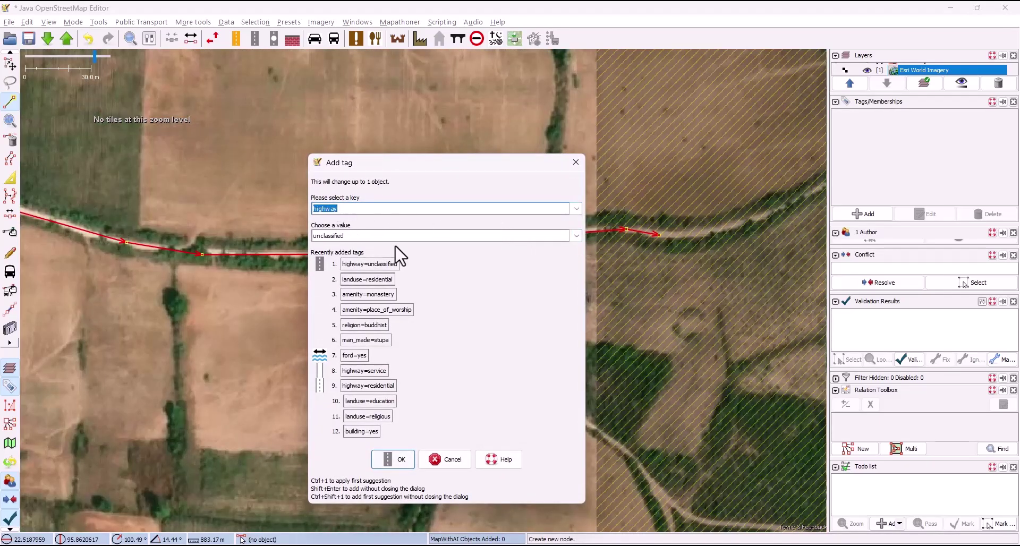
# Step: Tag the newly drawn eastern road as highway=unclassified
pyautogui.click(365, 239)
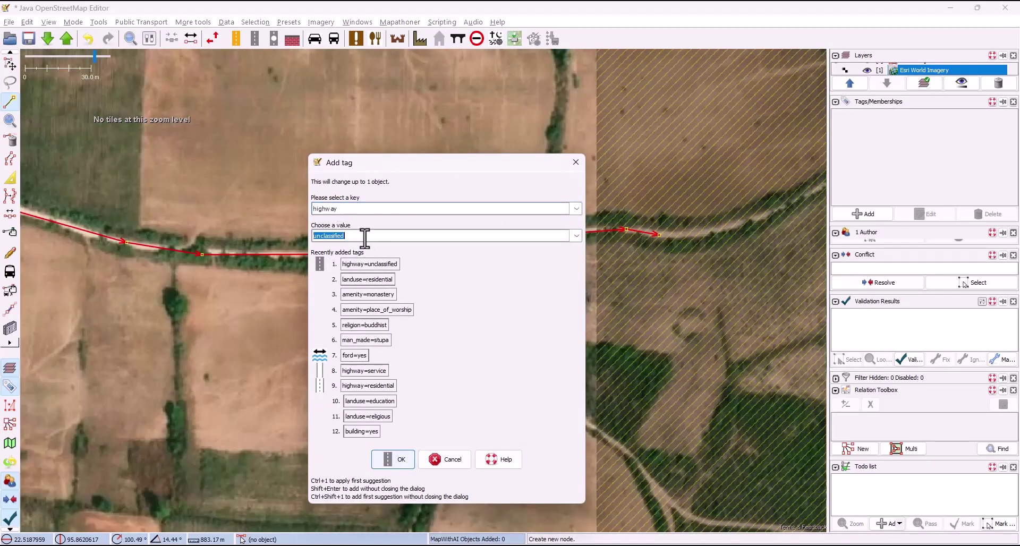
pyautogui.click(396, 460)
pyautogui.scroll(-6, 510, 314)
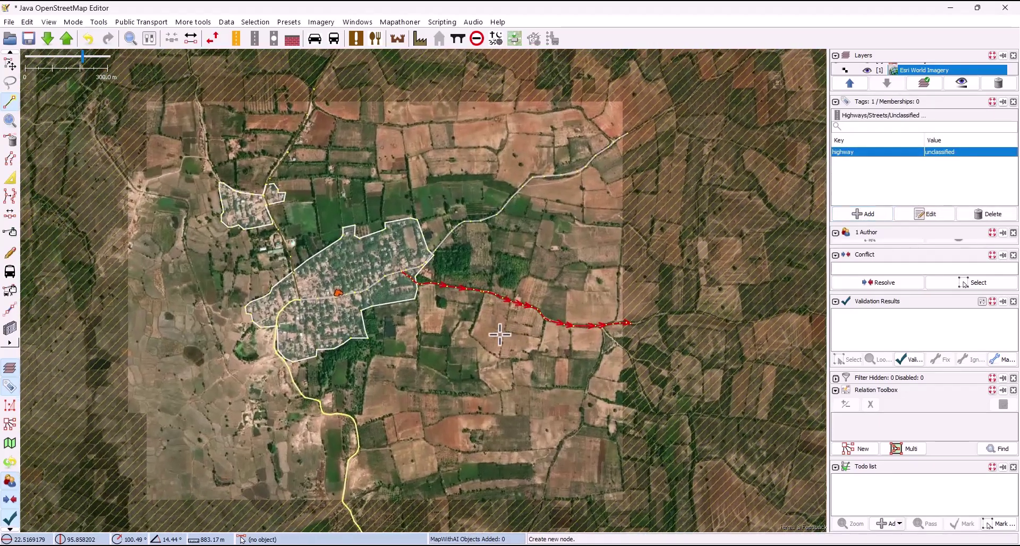
pyautogui.scroll(3, 387, 312)
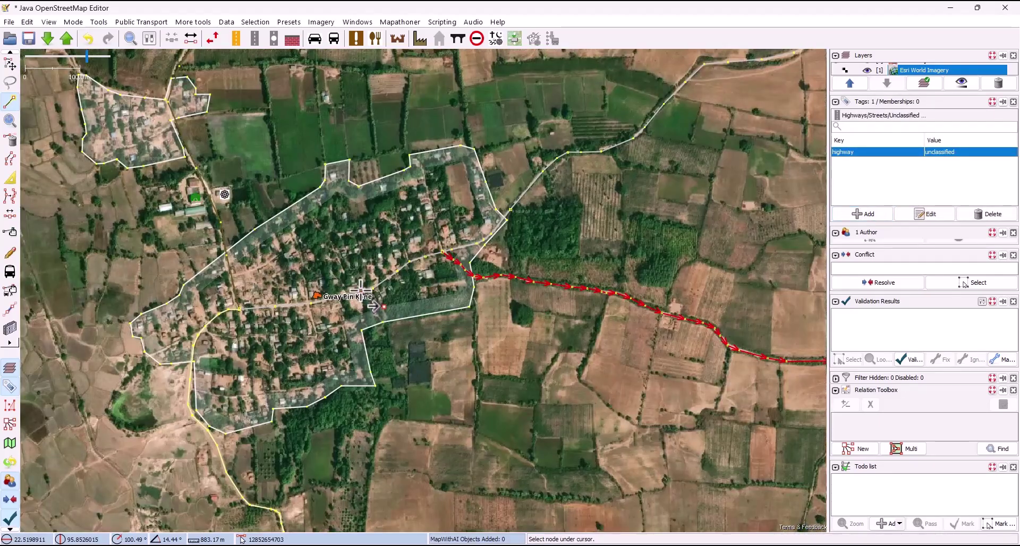